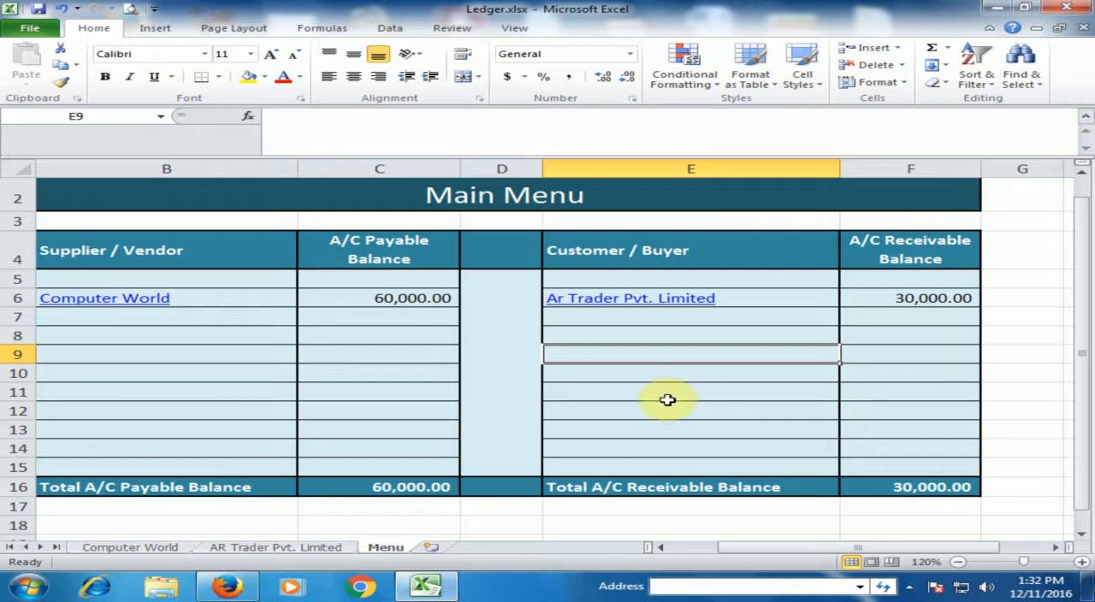
Replace the Computer World payable balance in C6 with a link to the total balance in H19 of the Computer World sheet.
click(387, 353)
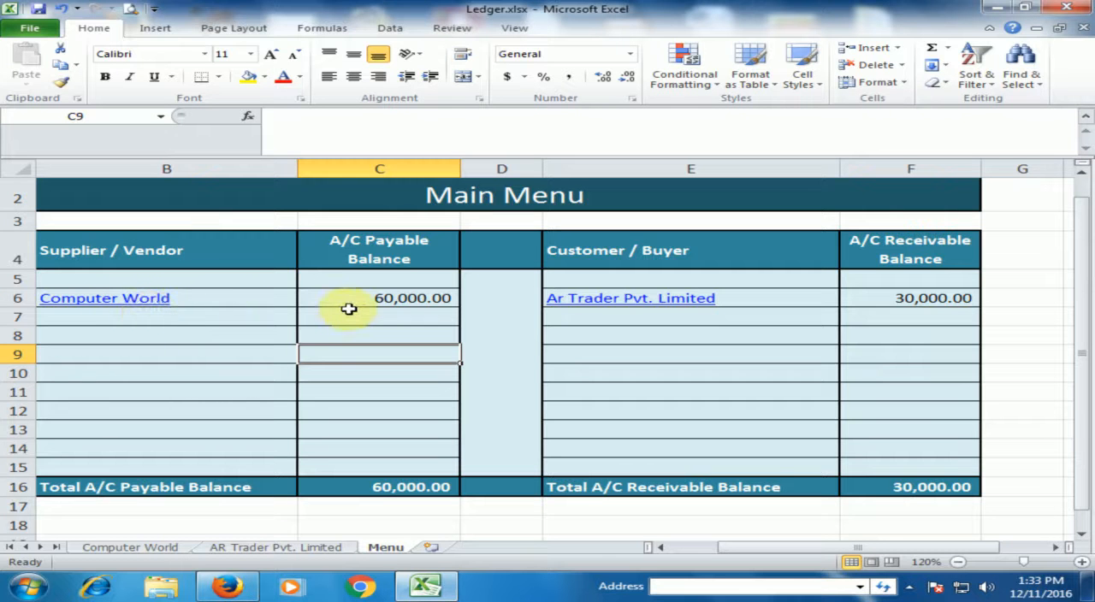
click(412, 297)
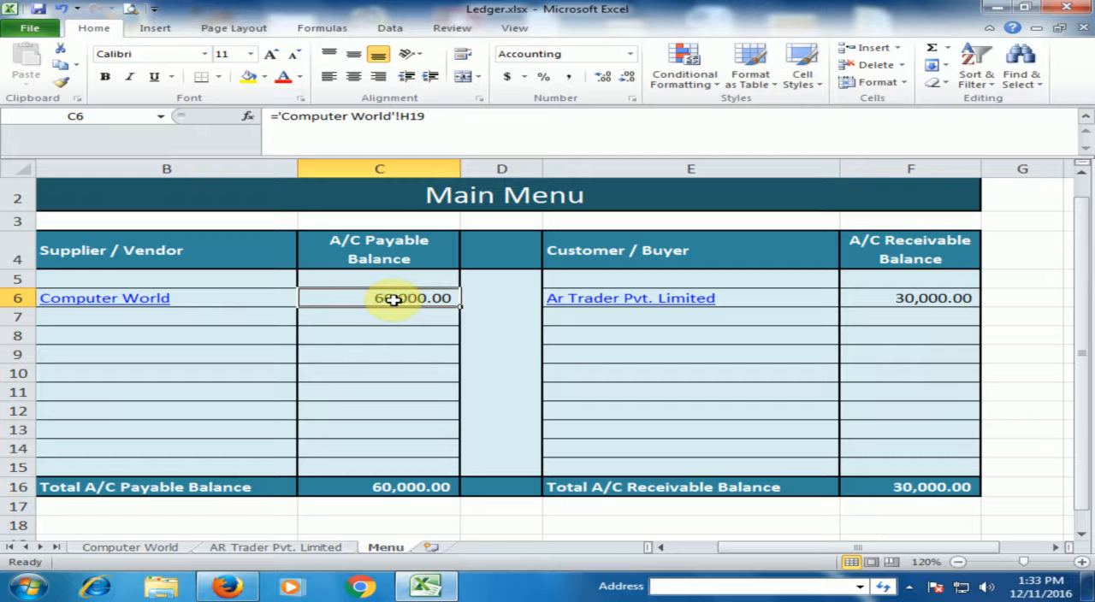
key(Delete)
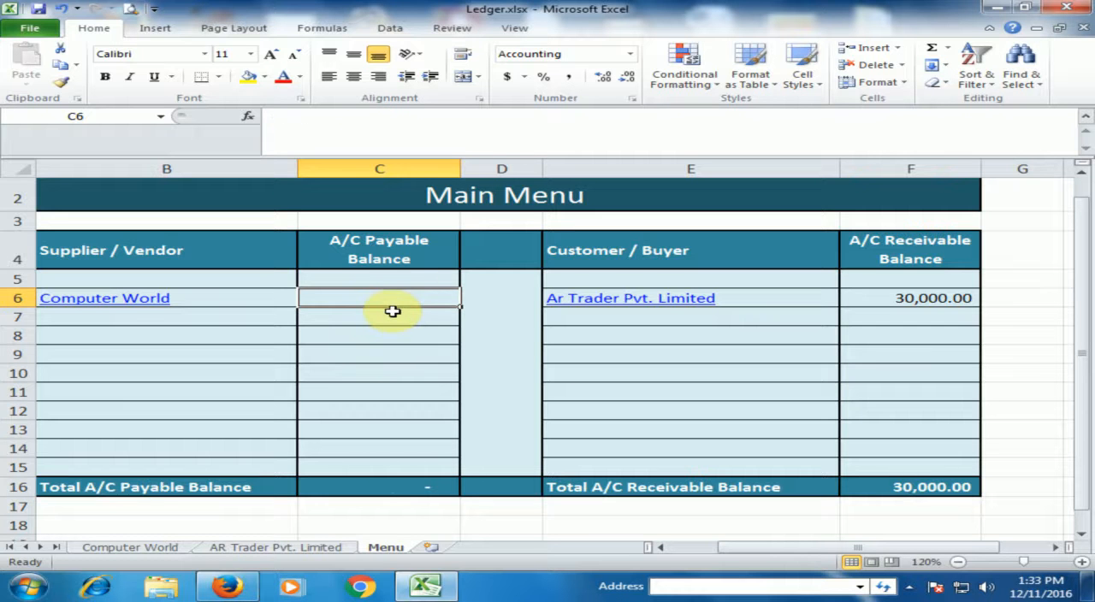
text(=)
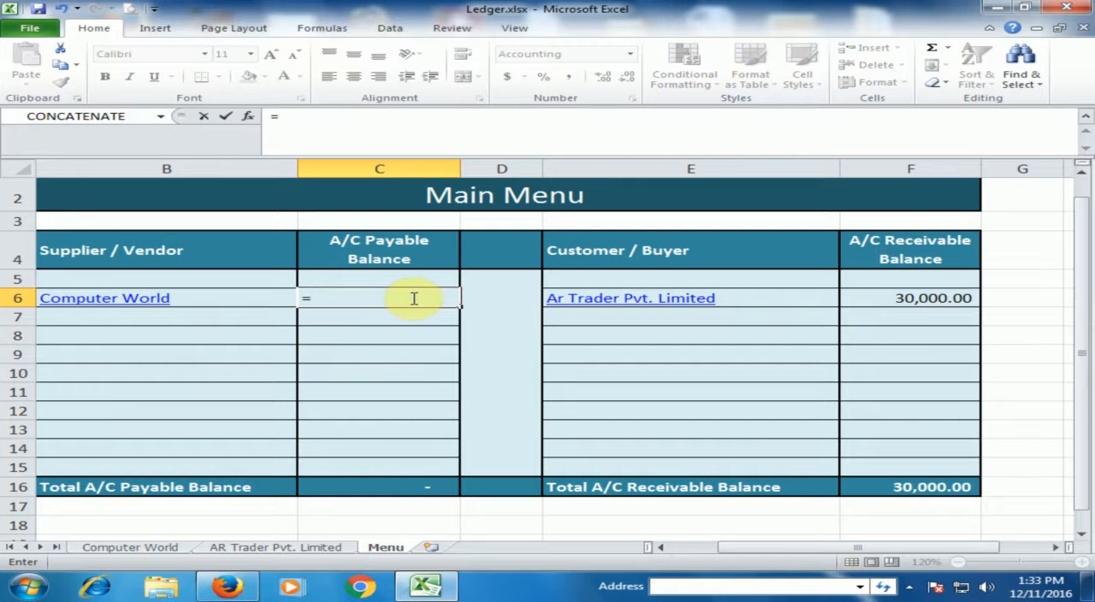
click(137, 547)
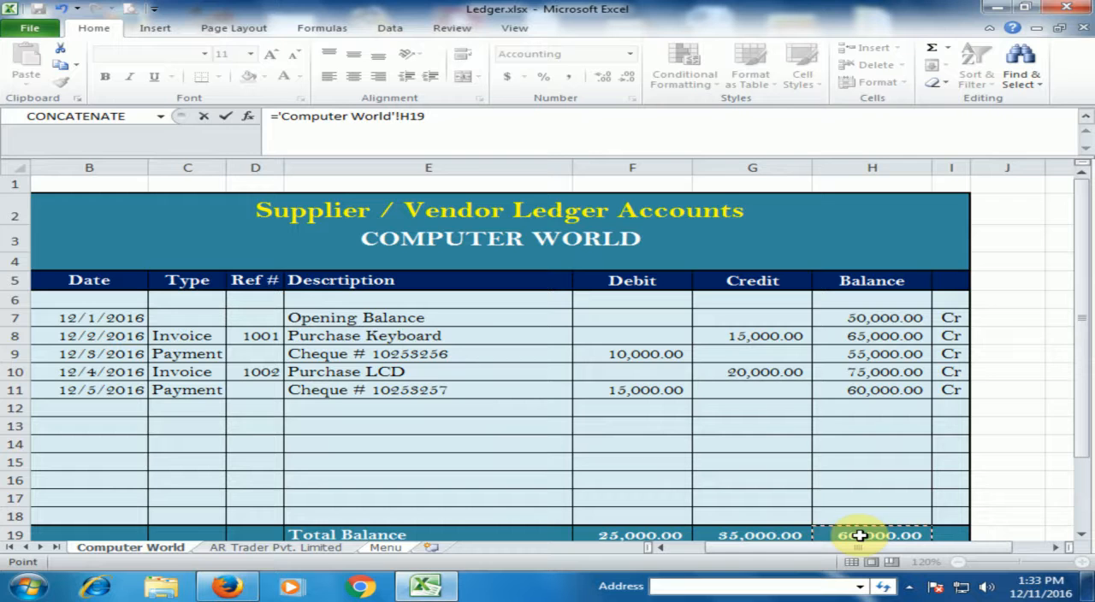
key(Return)
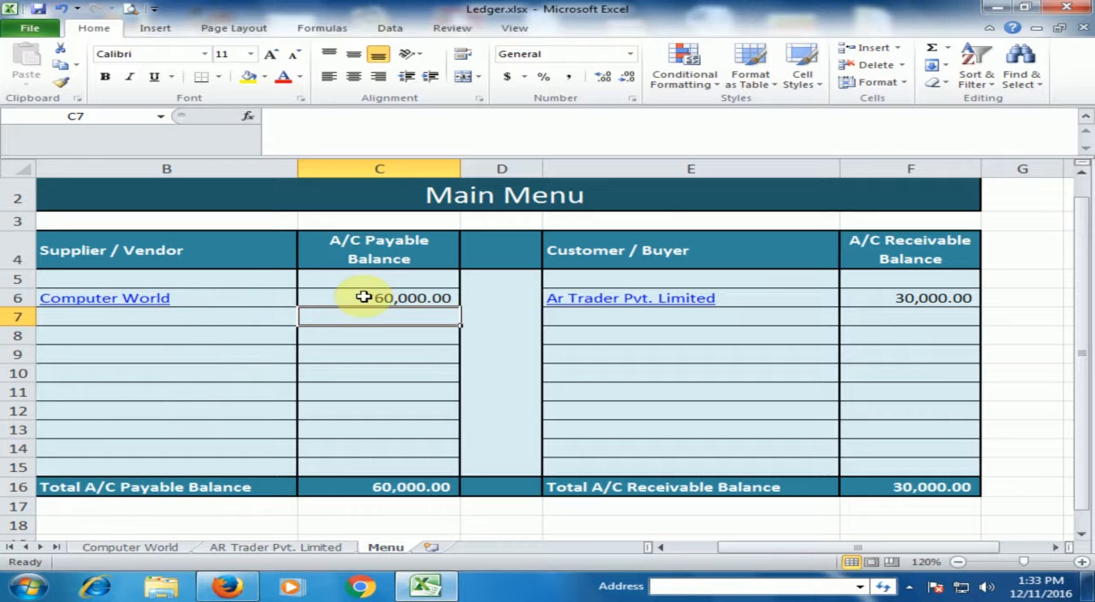
click(432, 302)
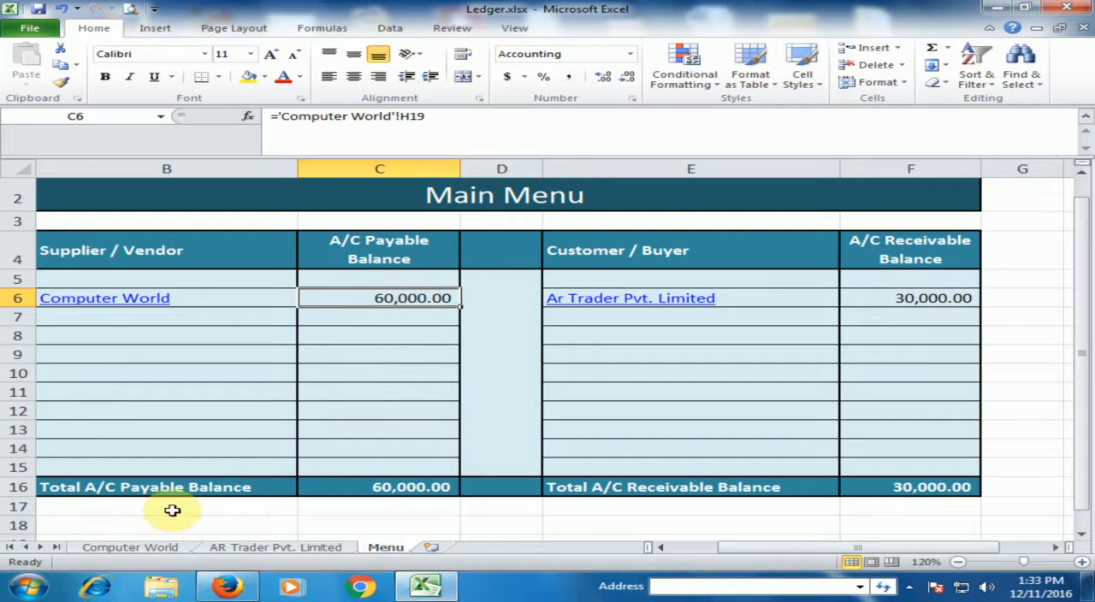
On the Computer World sheet, set the debit of the 12/5/2016 payment to 20000 and check that row's balance formula.
click(158, 548)
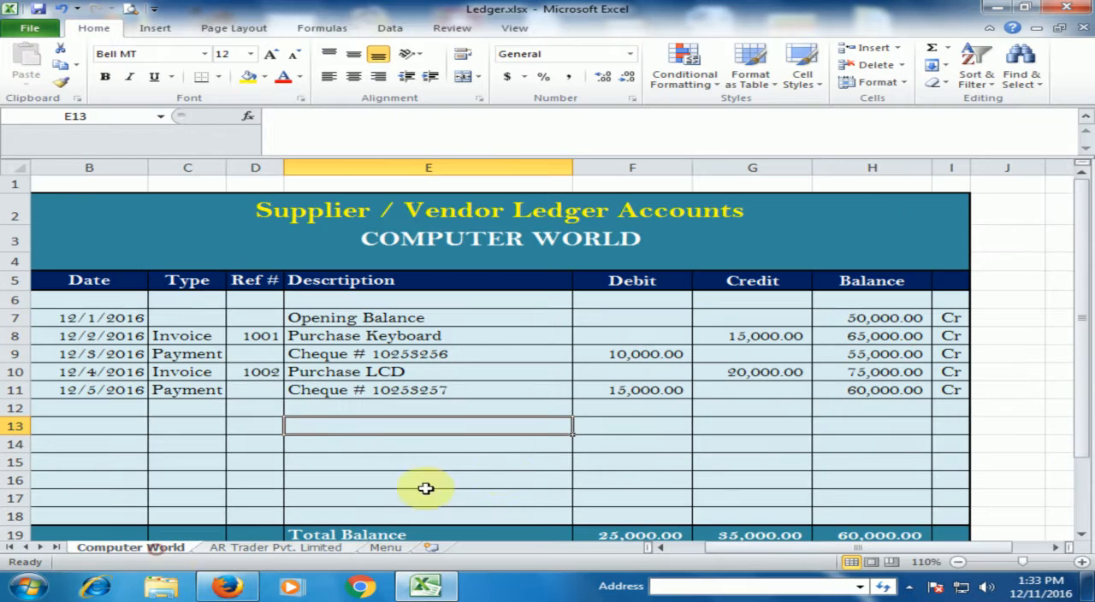
click(652, 392)
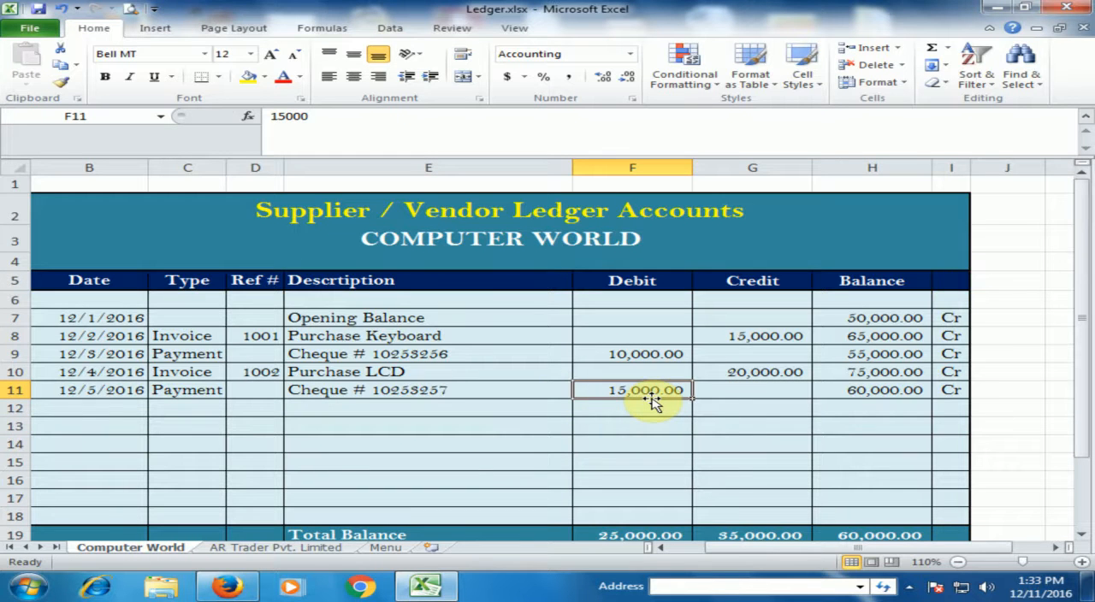
text(20000)
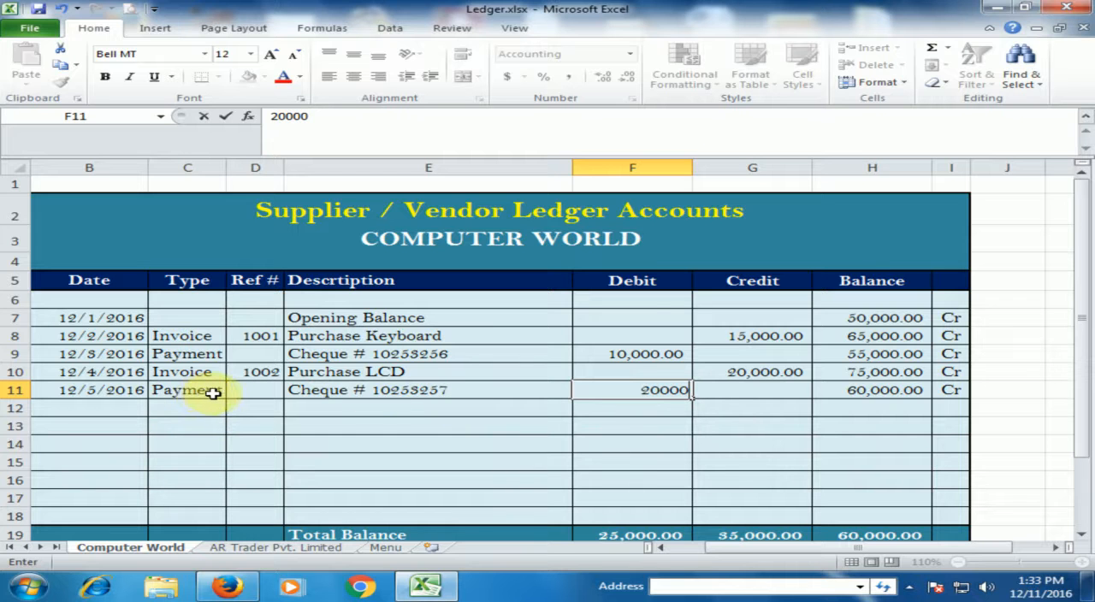
key(Return)
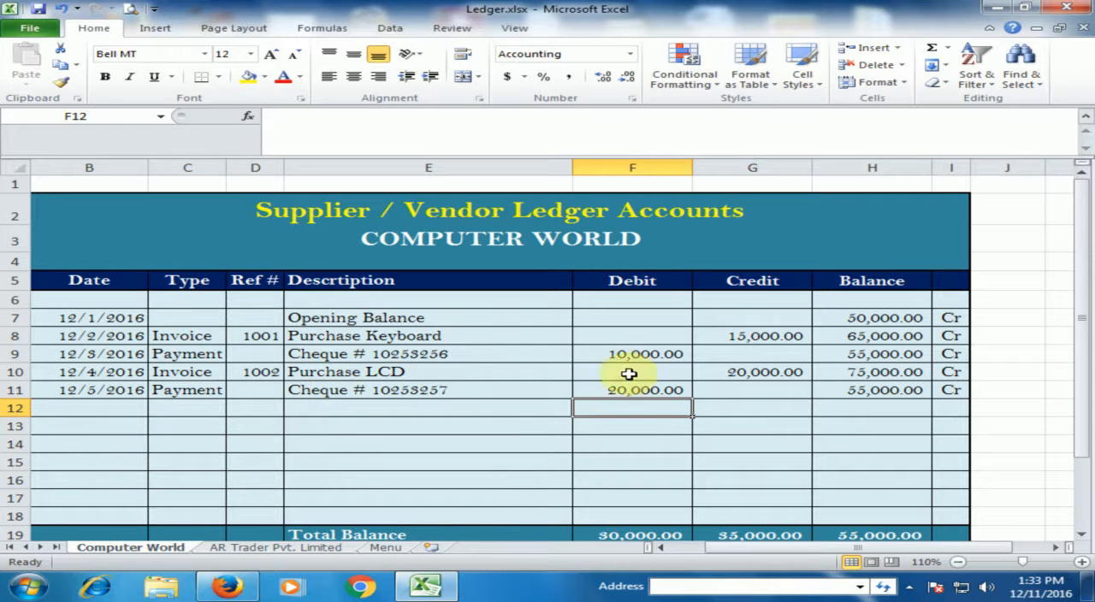
click(882, 394)
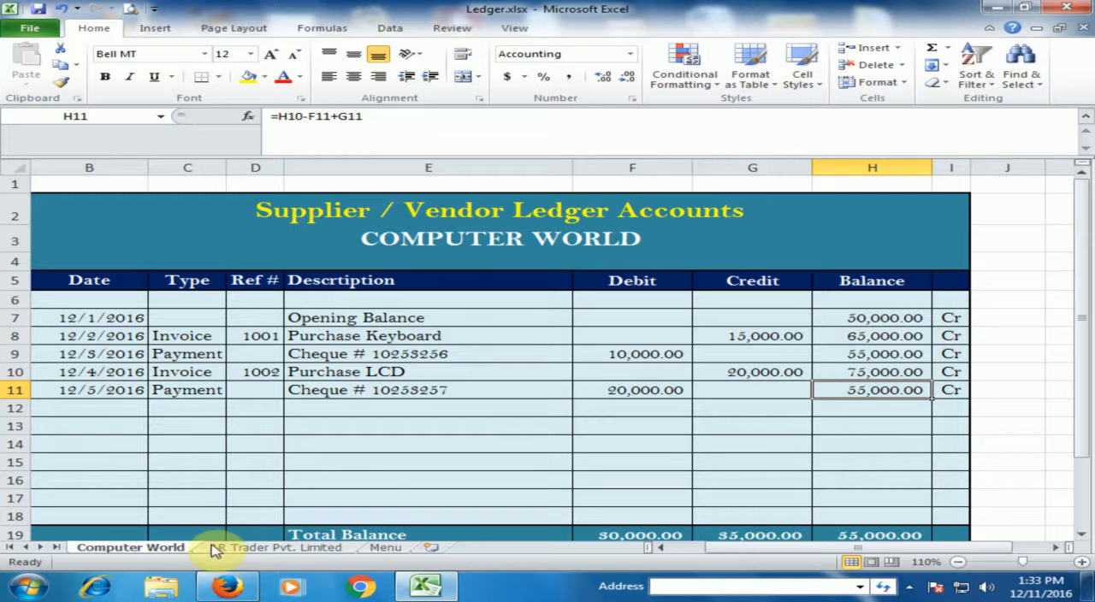
Compare the Computer World payable balance on the Menu sheet with the total balance in its ledger.
click(386, 549)
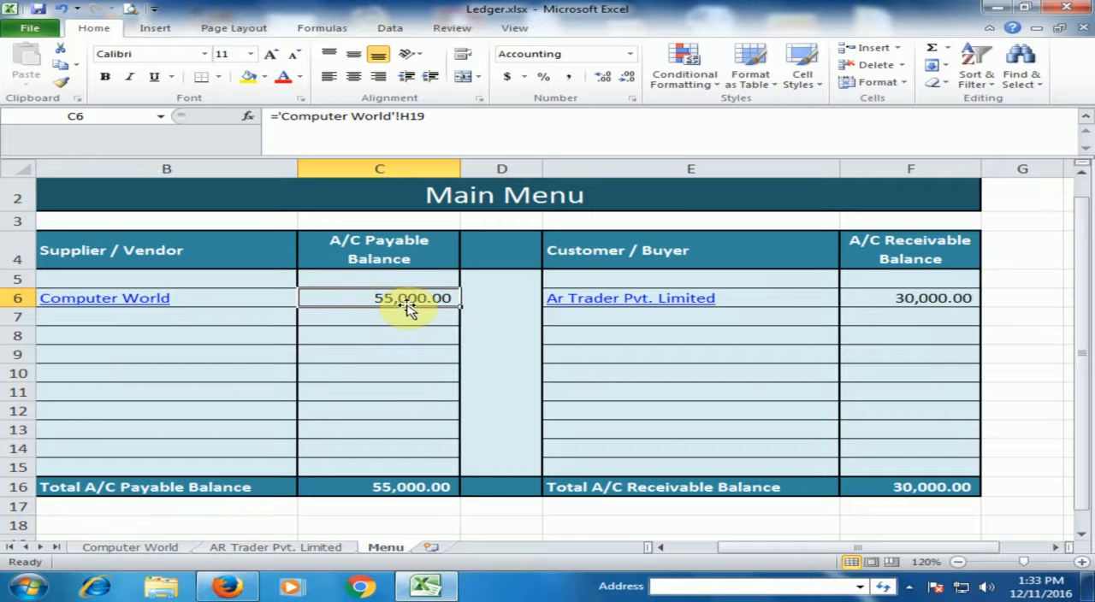
click(169, 553)
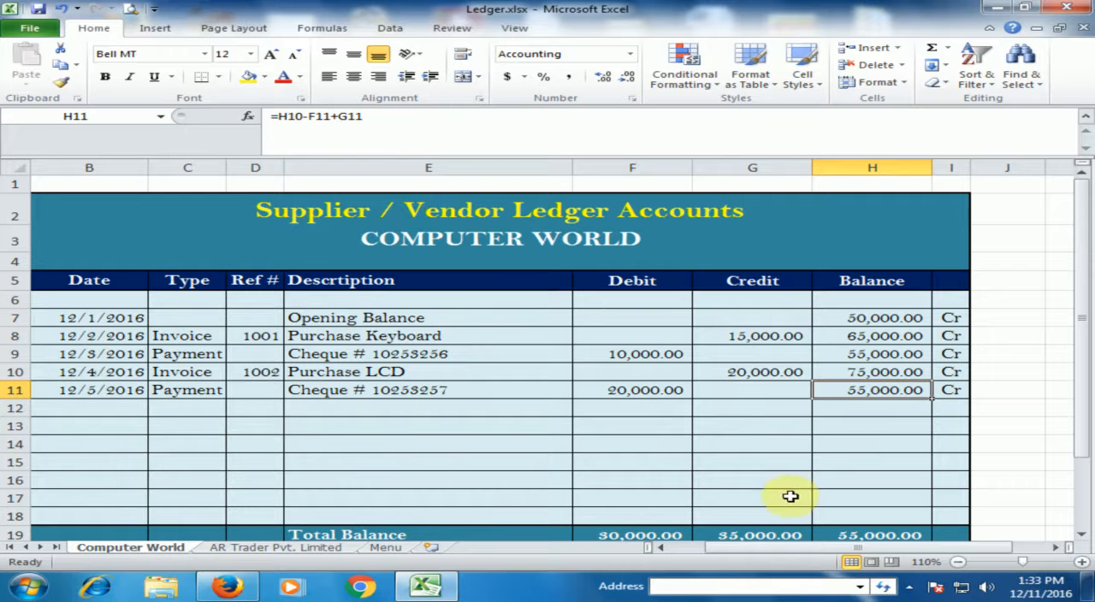
click(381, 548)
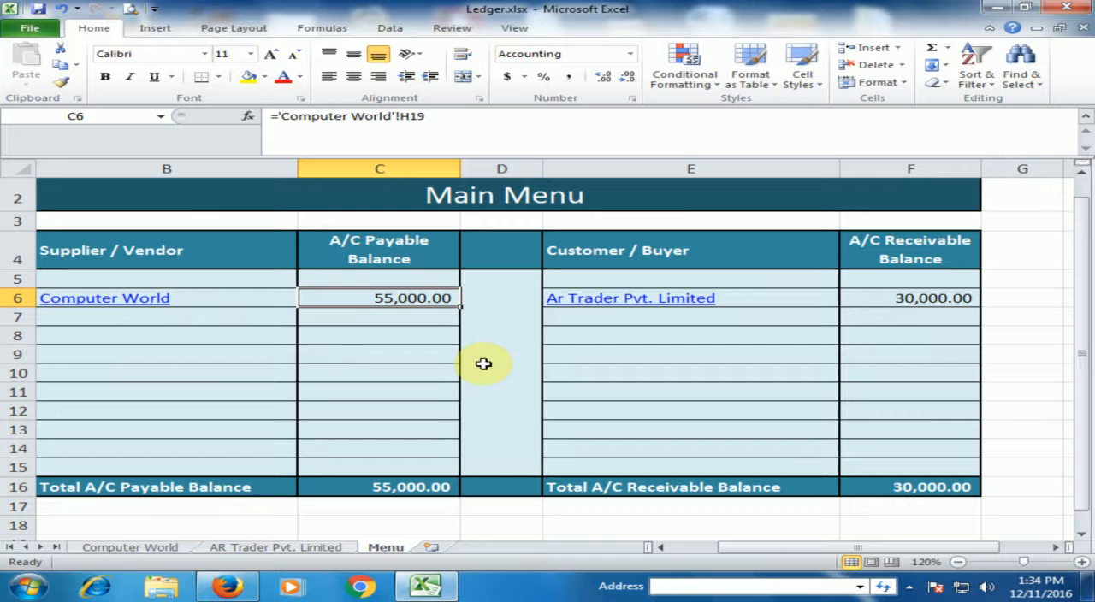
click(380, 244)
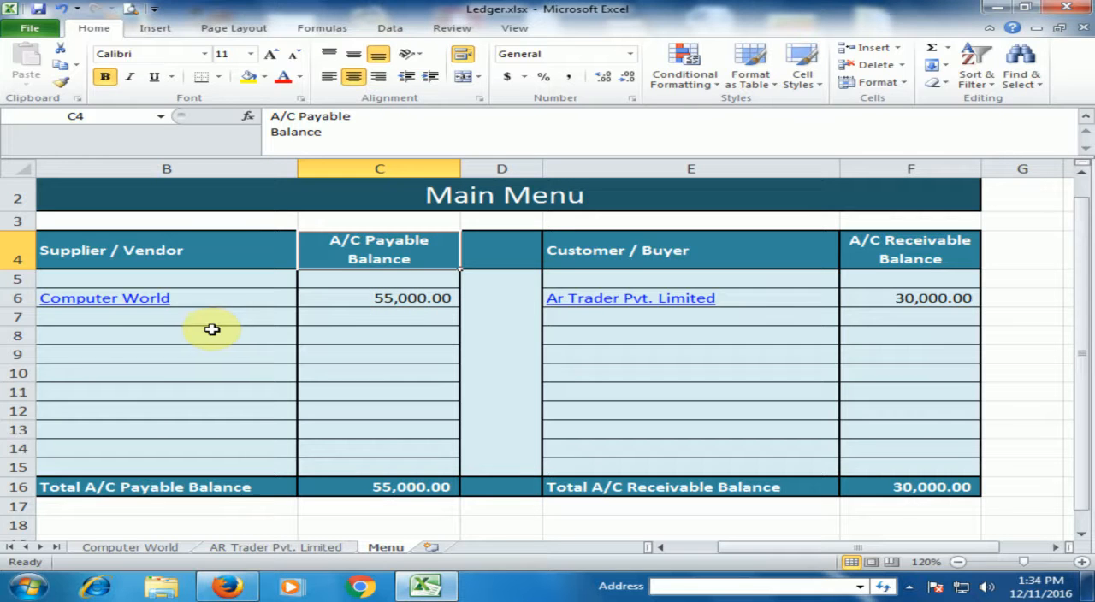
Test the total payable balance with a trial amount of 10000 in C7, and clear the entry.
click(108, 318)
click(376, 318)
text(100)
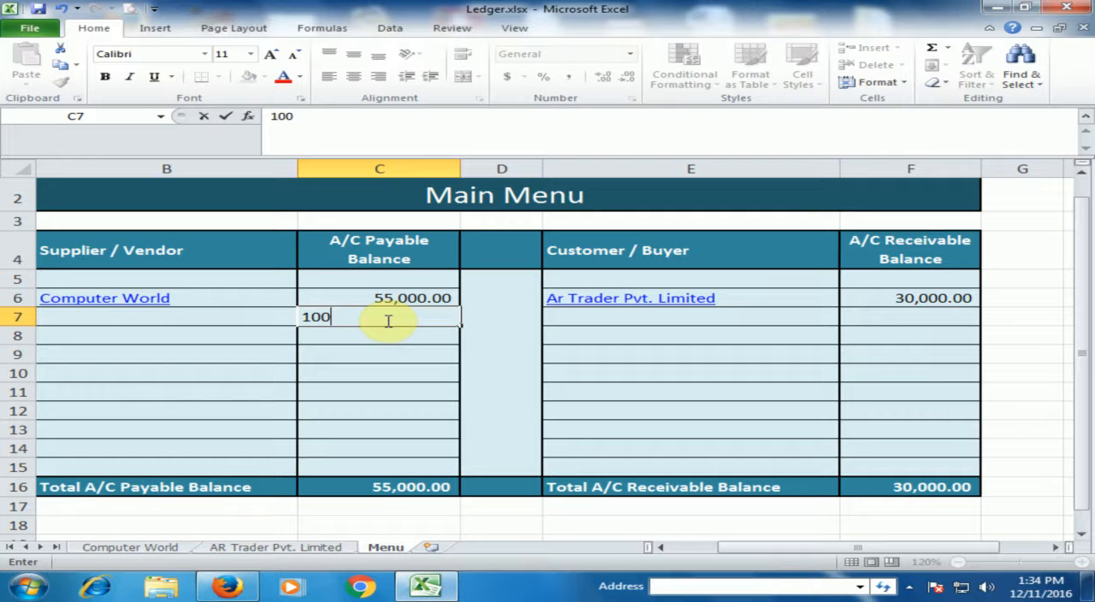
text(003)
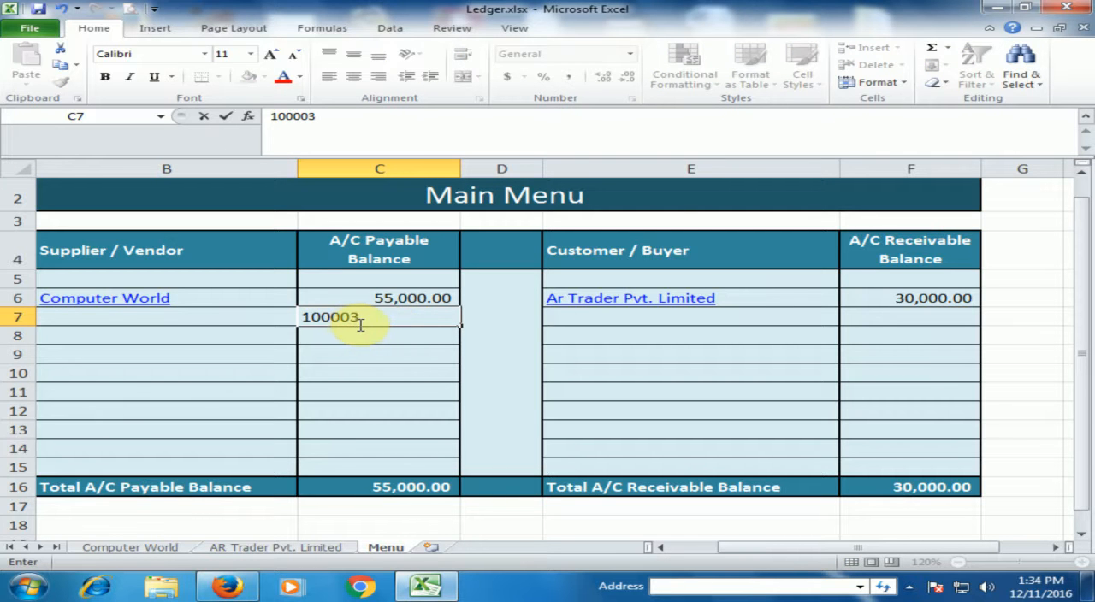
key(Return)
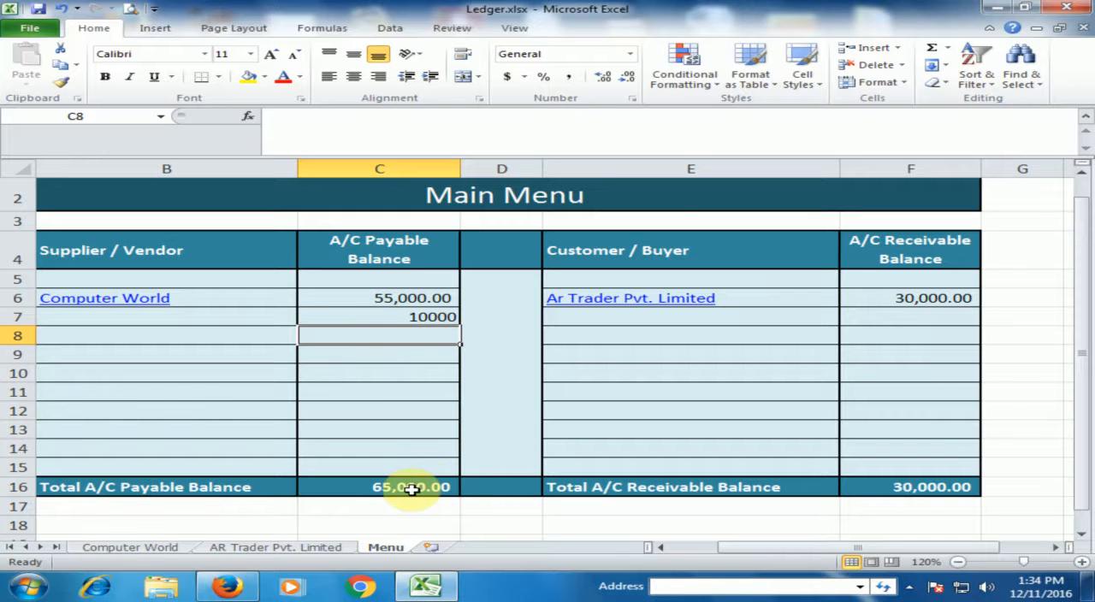
click(392, 318)
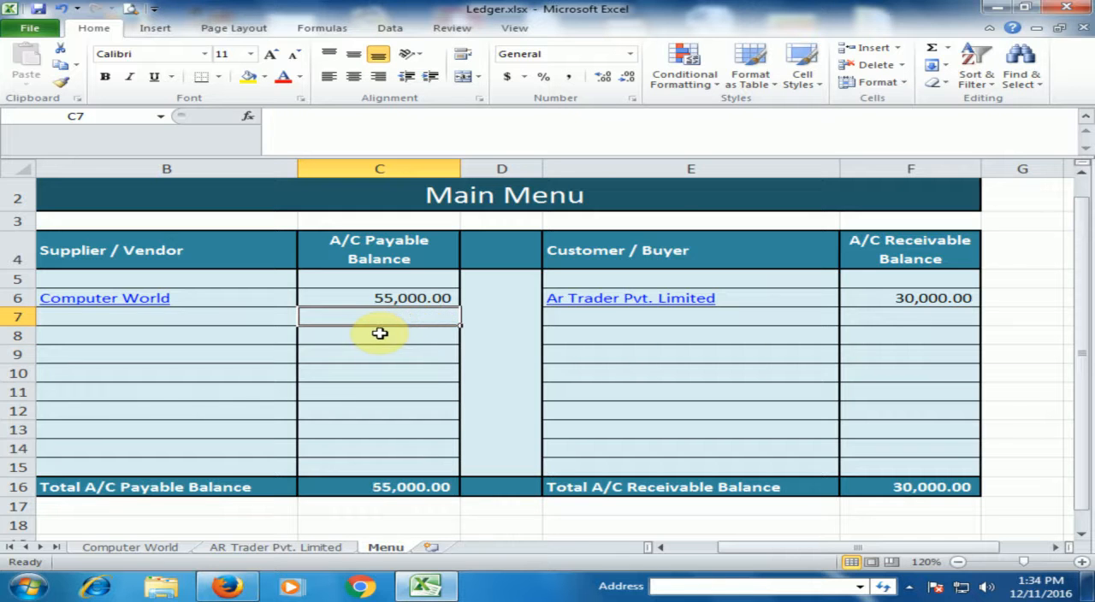
click(368, 358)
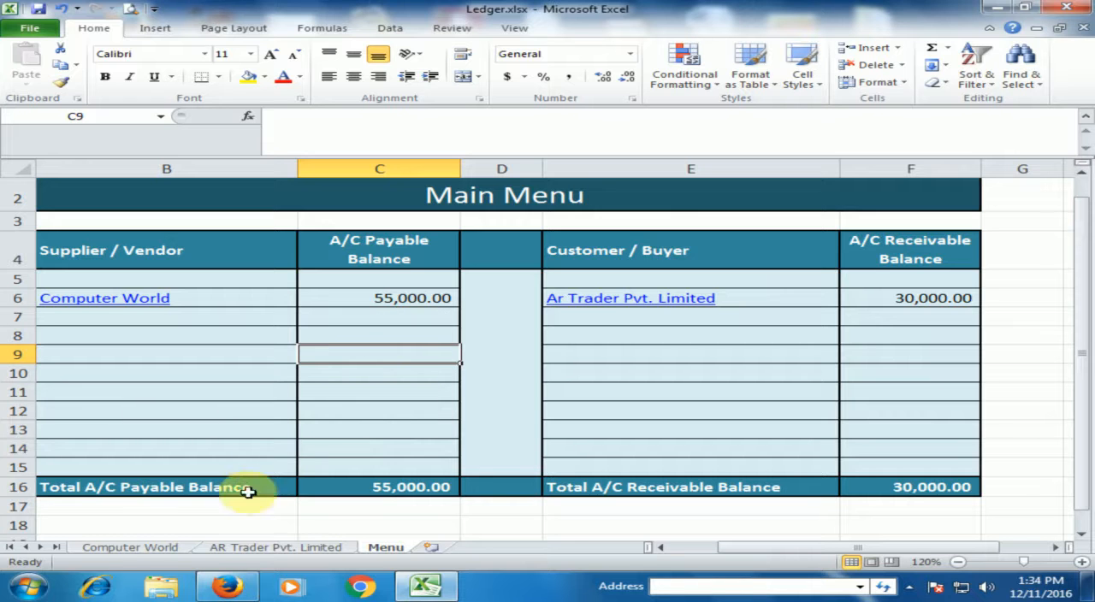
Create a copy of the Computer World sheet in Ledger.xlsx, placed before the original.
click(141, 555)
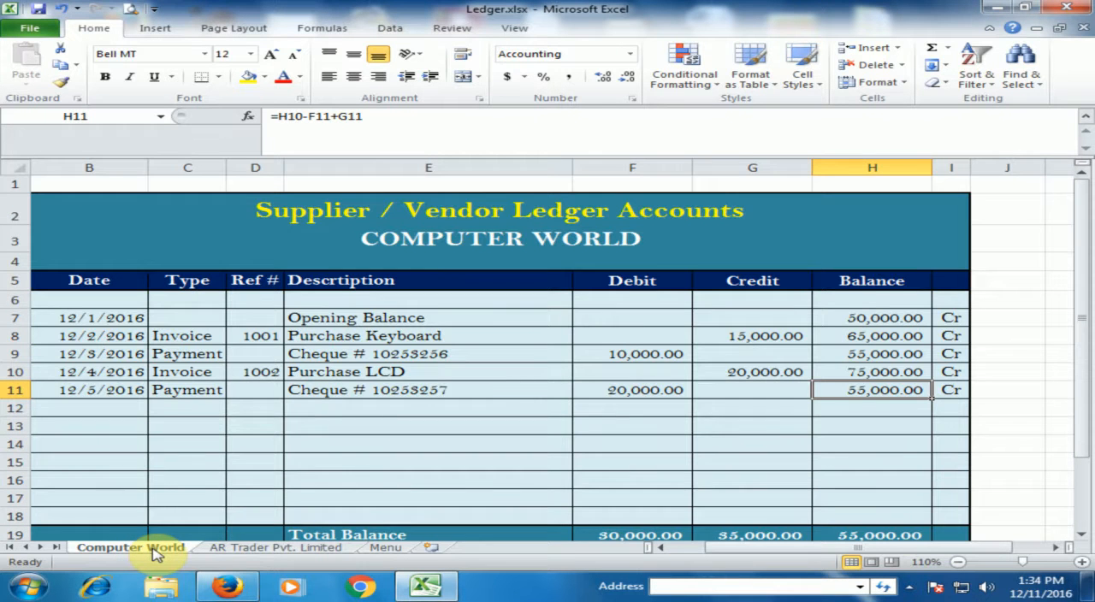
right_click(155, 554)
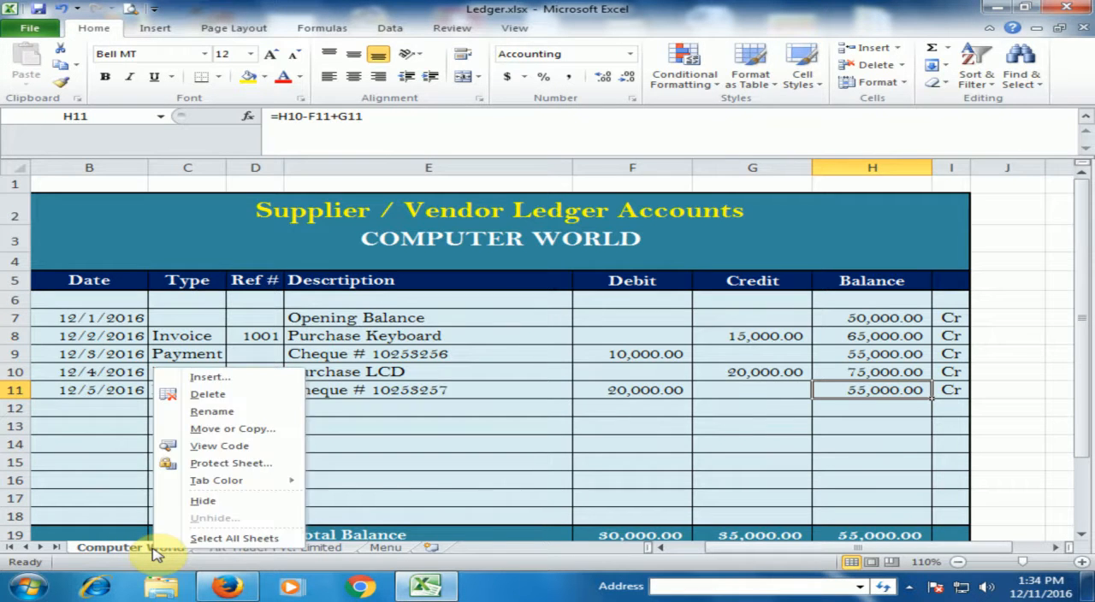
click(233, 429)
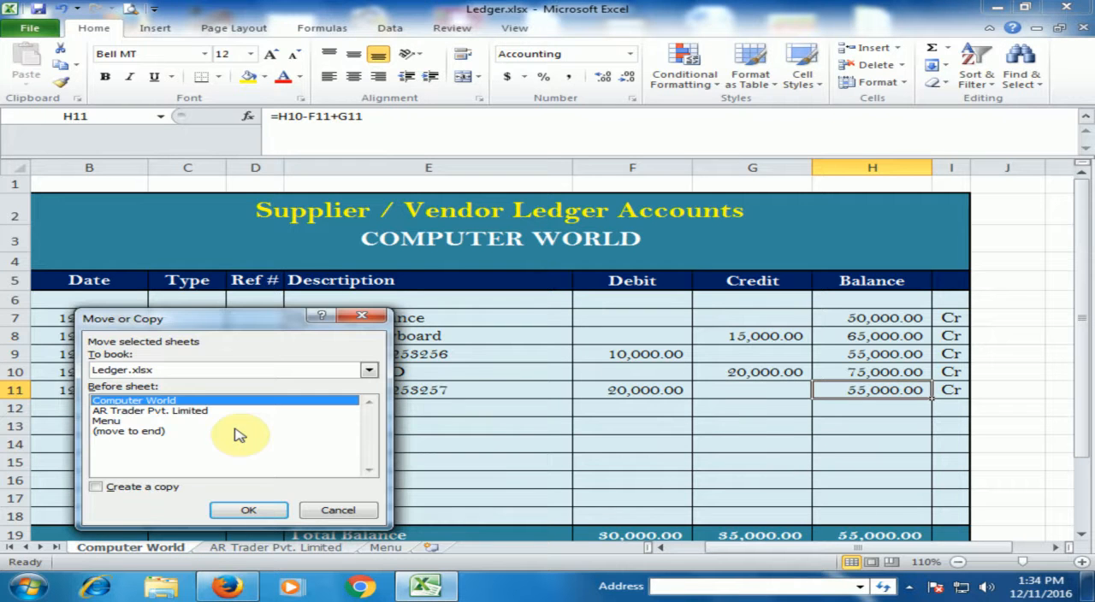
click(98, 488)
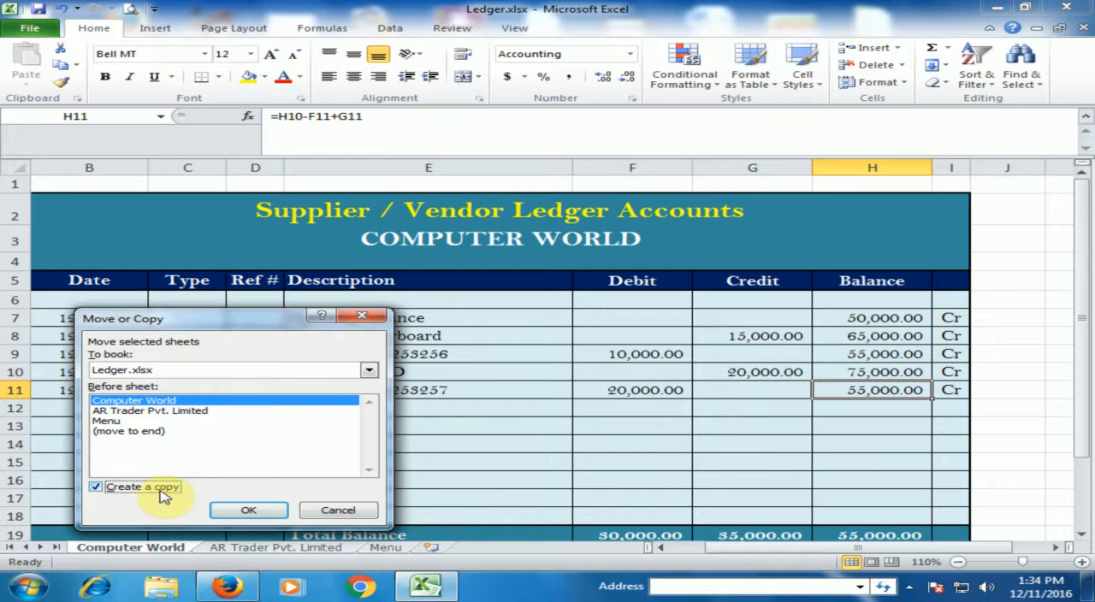
click(248, 511)
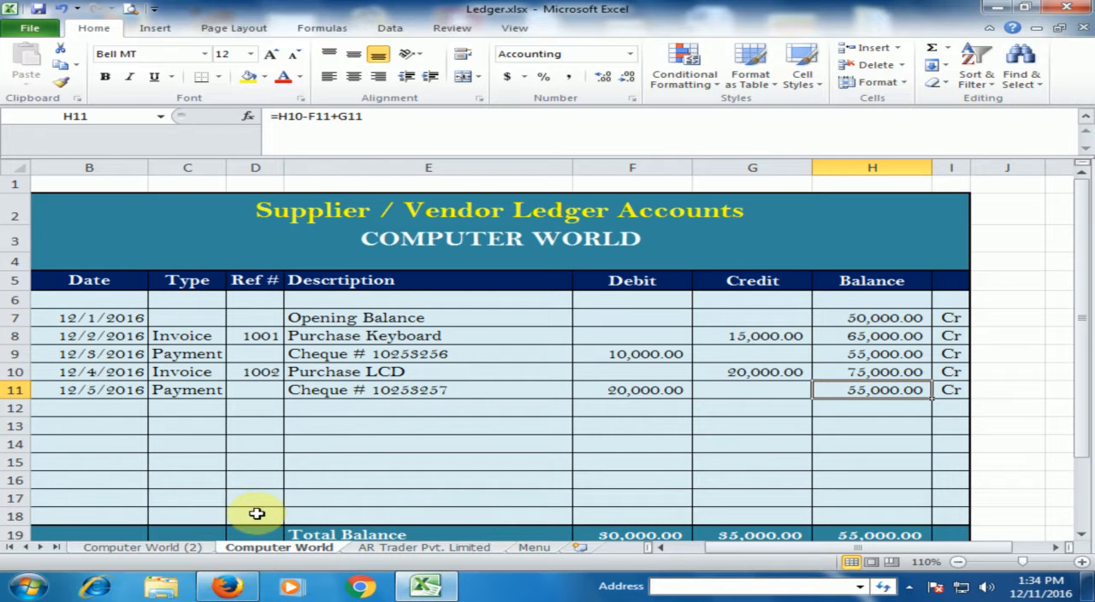
Rename the copied ledger sheet as Point One.
double_click(171, 549)
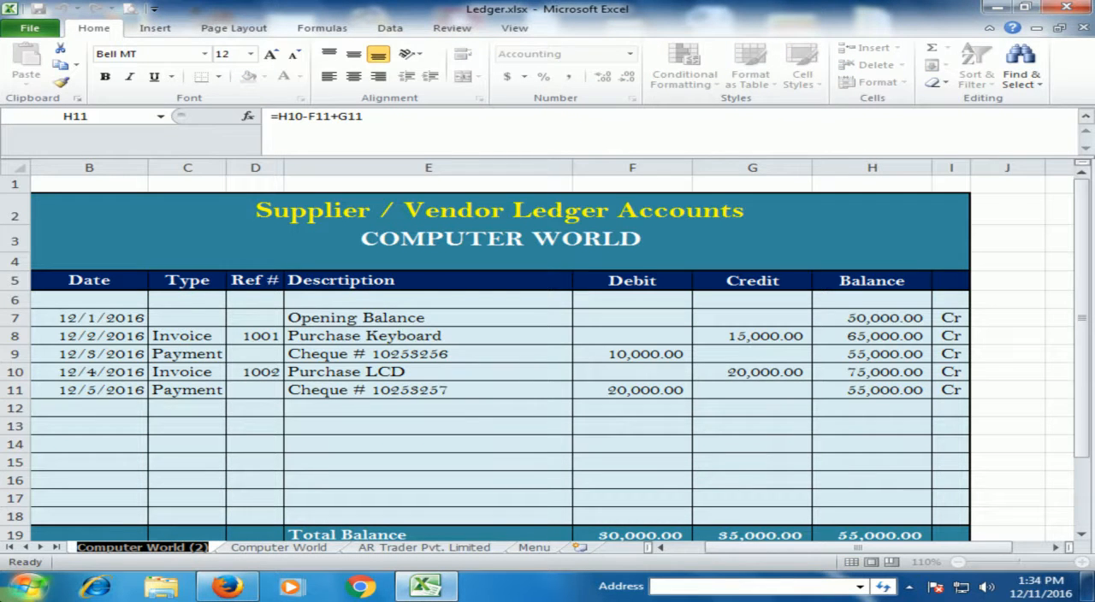
text(P)
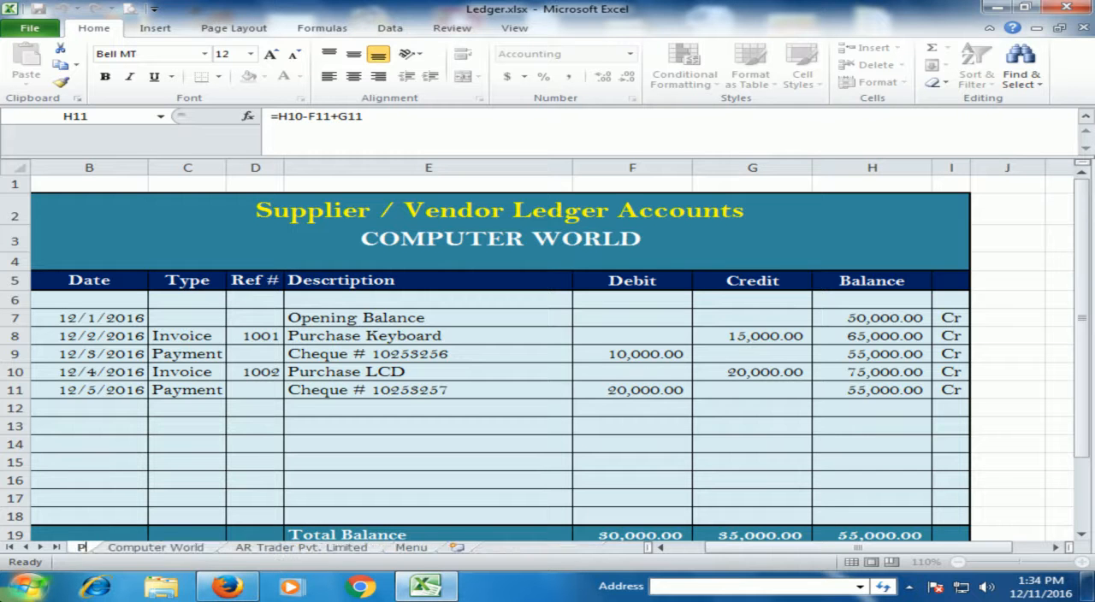
text(oint One)
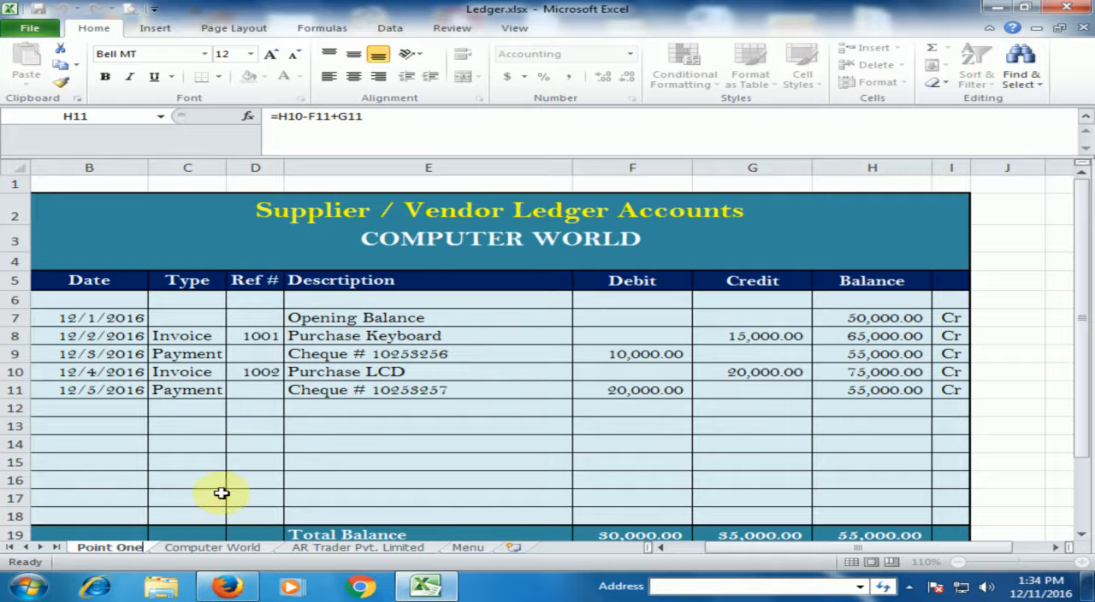
Change the supplier name in the Point One sheet's heading to POINT ONE.
click(436, 243)
double_click(486, 239)
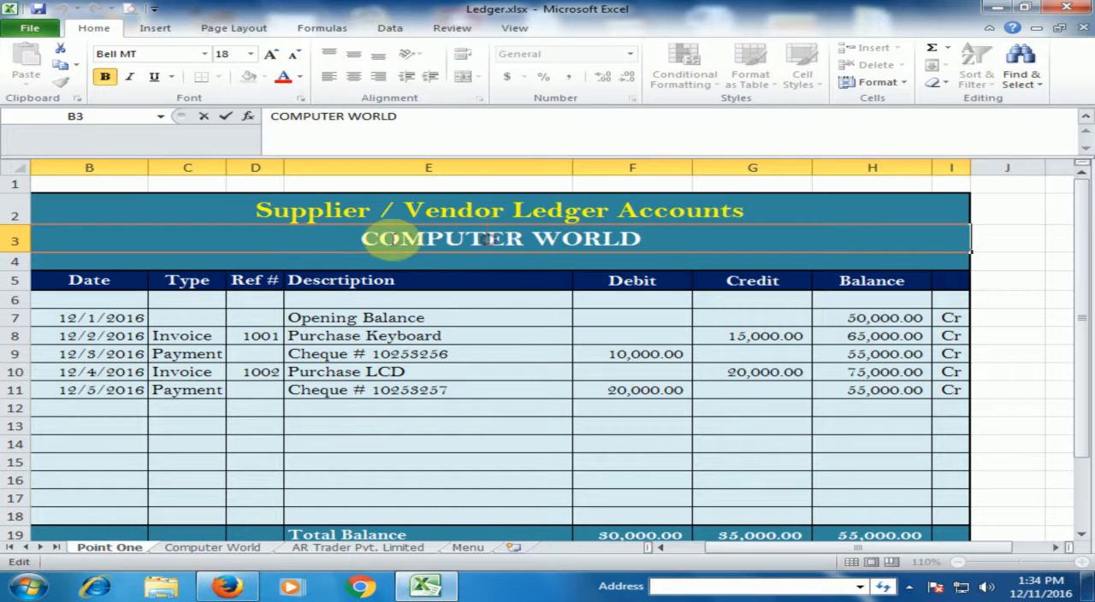
drag(362, 239, 652, 239)
text(POINT ONE)
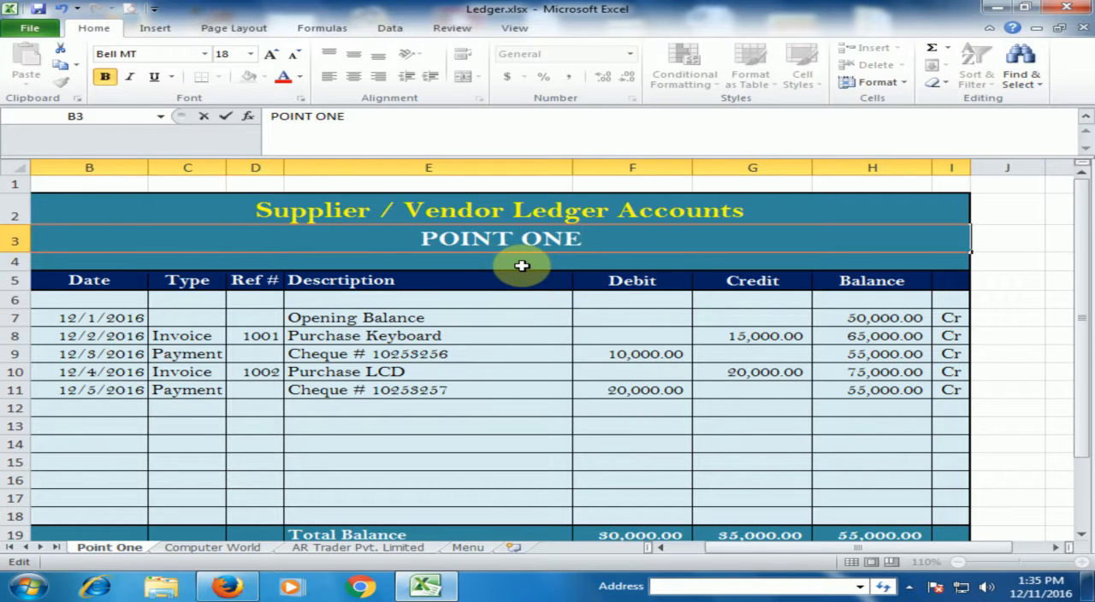
click(497, 351)
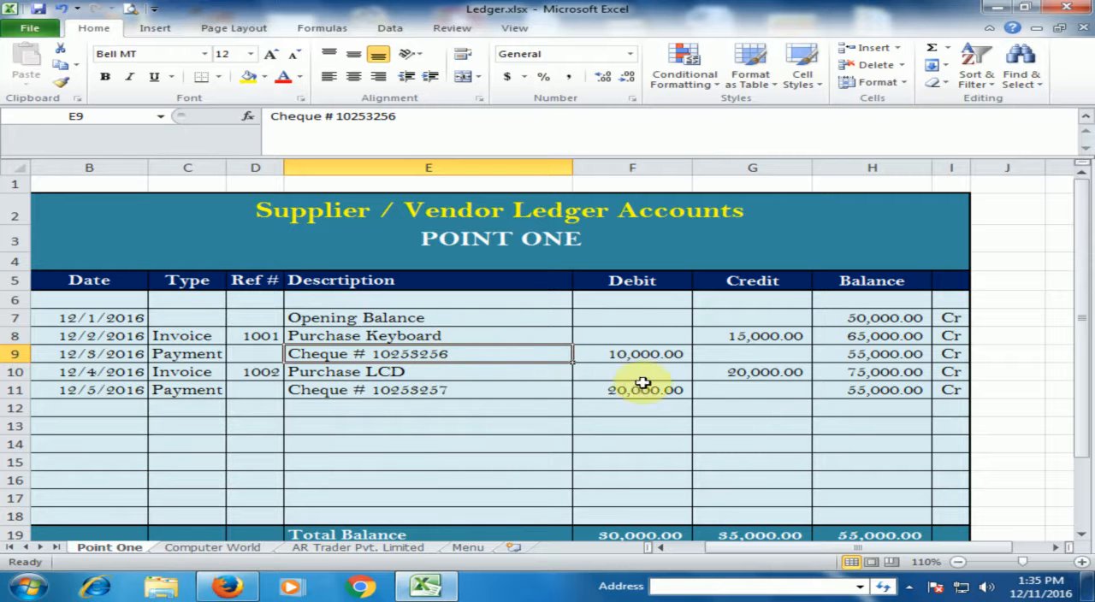
Set the debit of the 12/5/2016 payment on the Point One sheet to 10000 and check the resulting balance.
click(613, 395)
text(1)
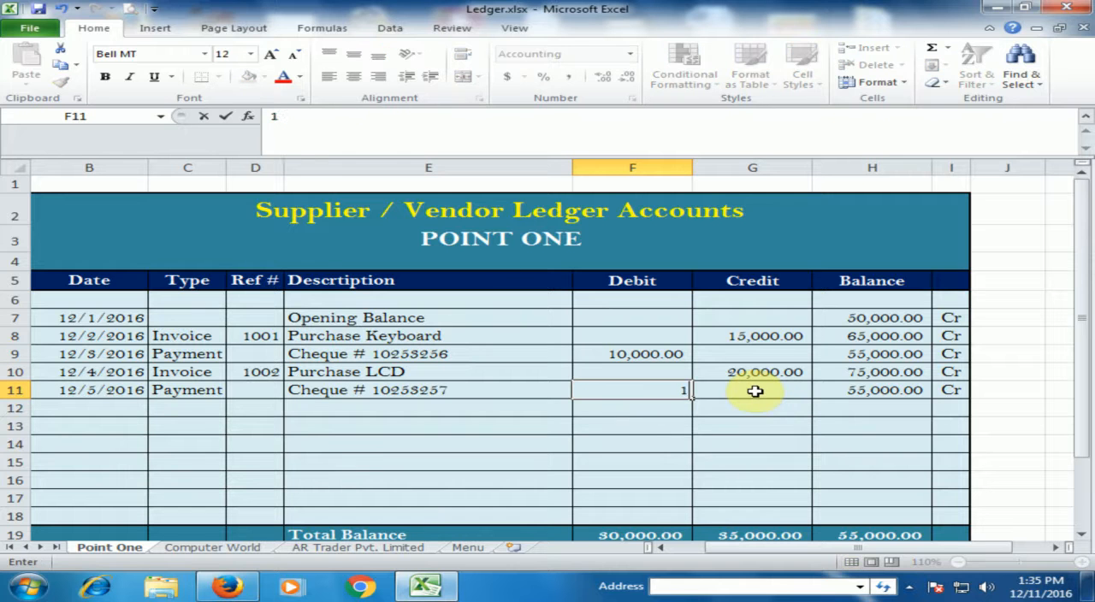
text(0000)
click(594, 441)
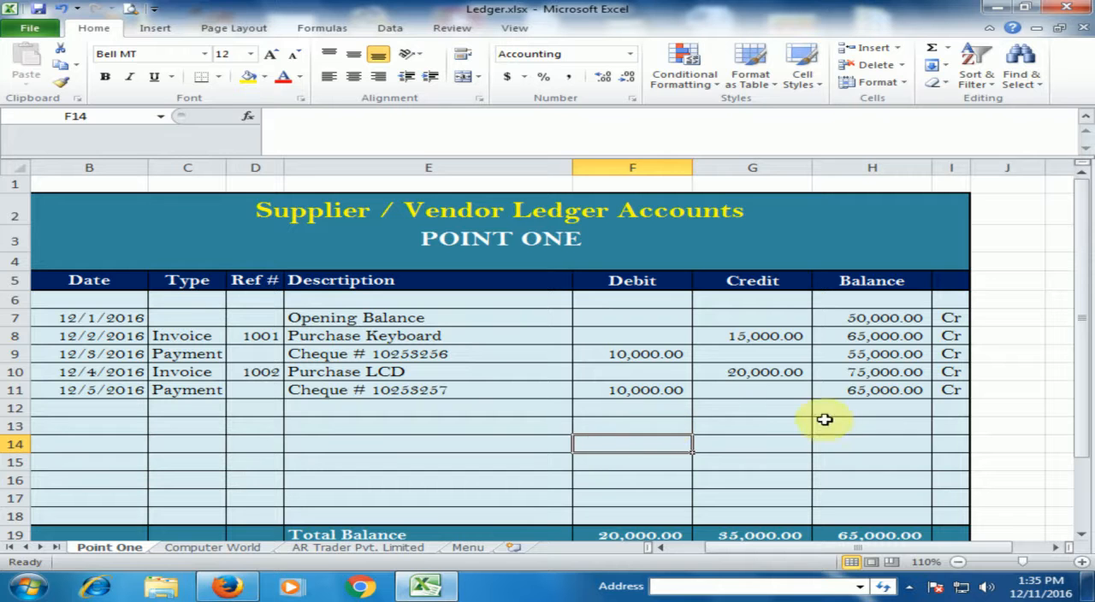
click(867, 393)
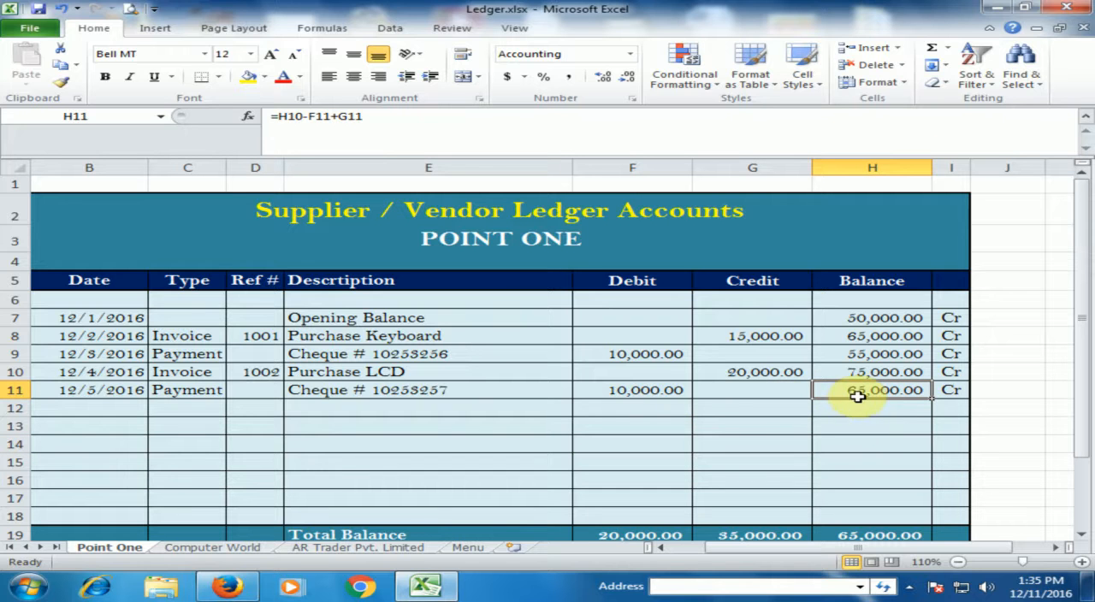
Enter Point One as a supplier in cell B7 of the Menu sheet, below Computer World.
click(432, 440)
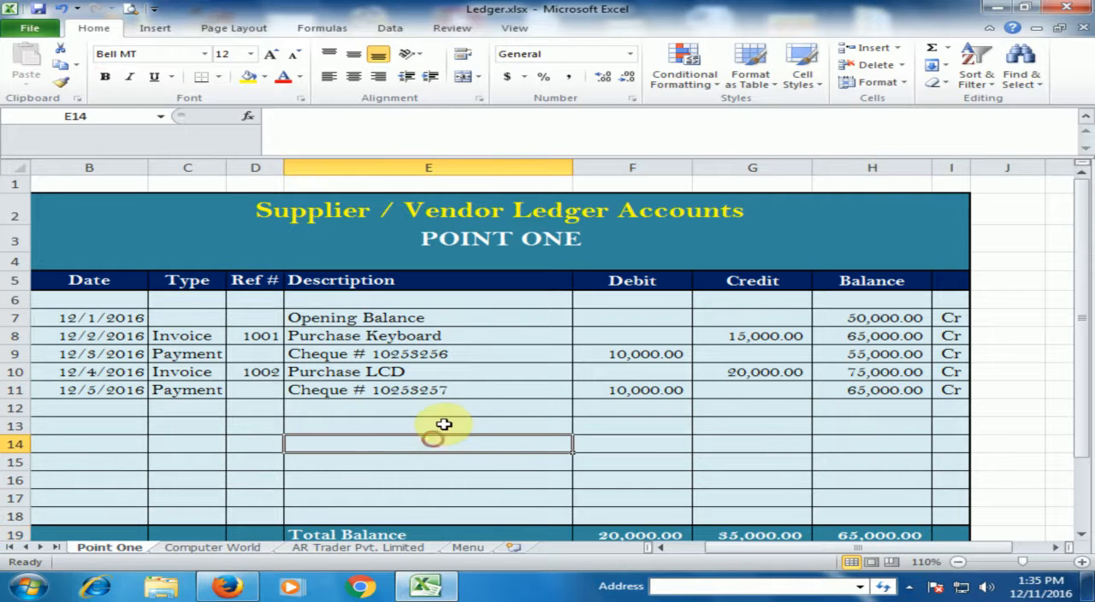
click(474, 549)
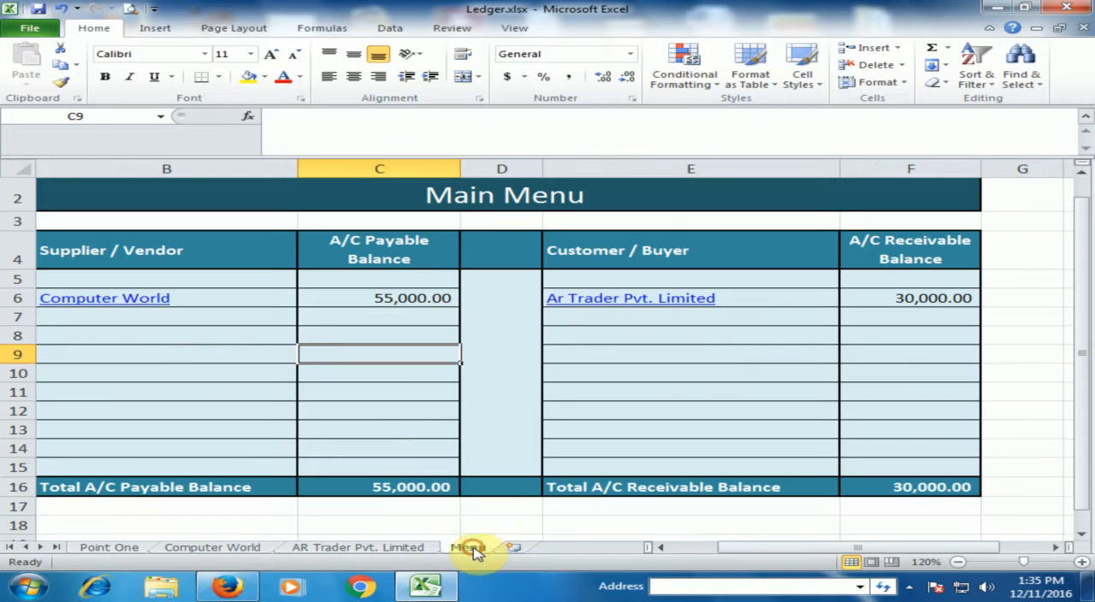
click(159, 314)
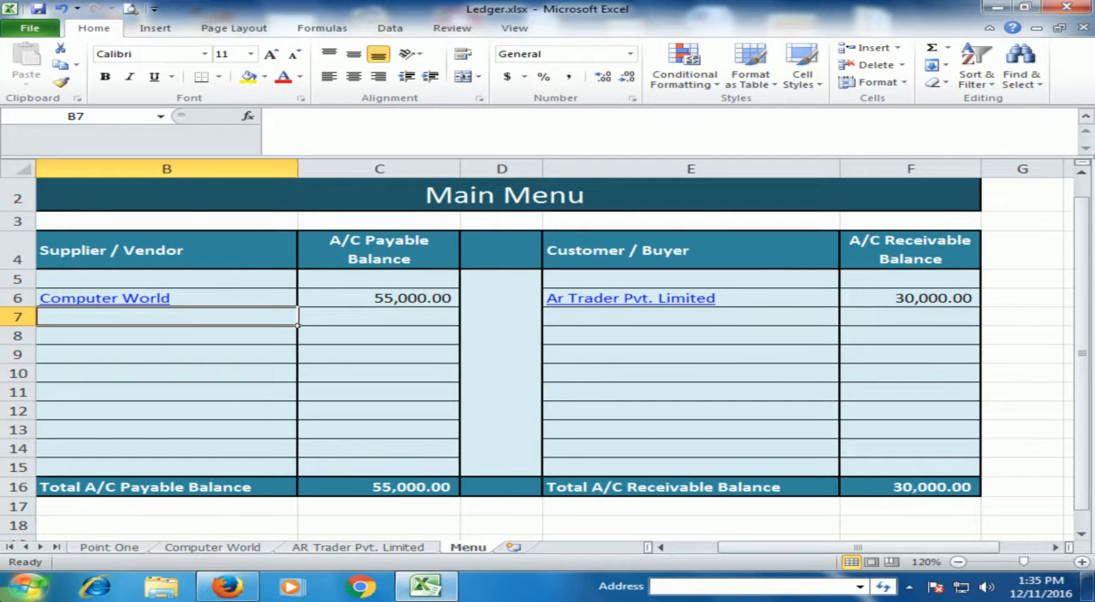
text(p)
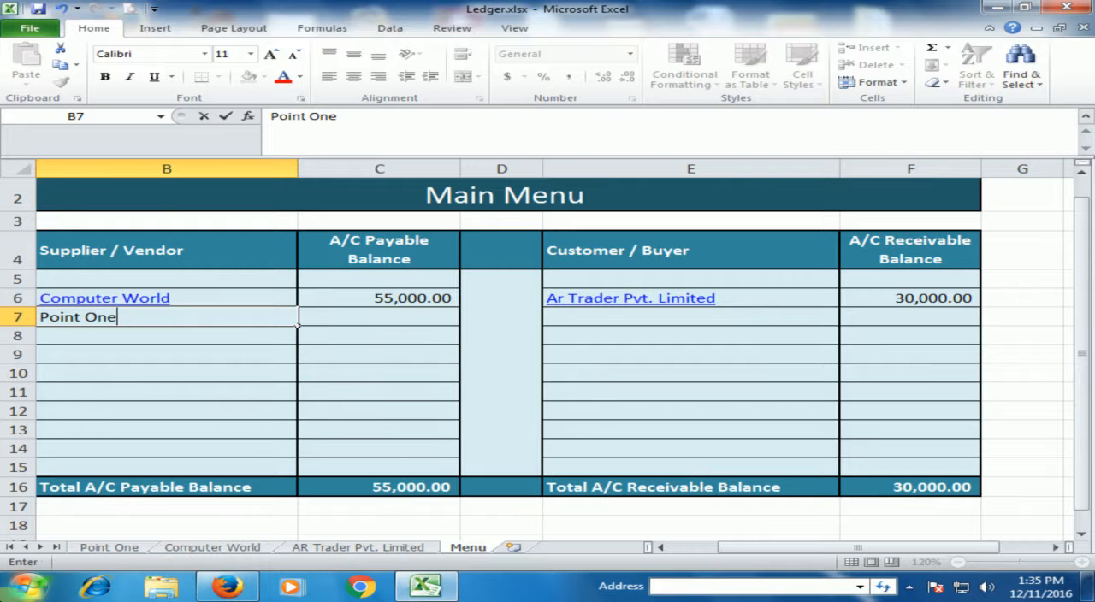
key(Return)
Link Point One's payable balance in C7 of the Menu sheet to cell H19 of the Point One sheet.
drag(385, 329, 412, 310)
click(408, 311)
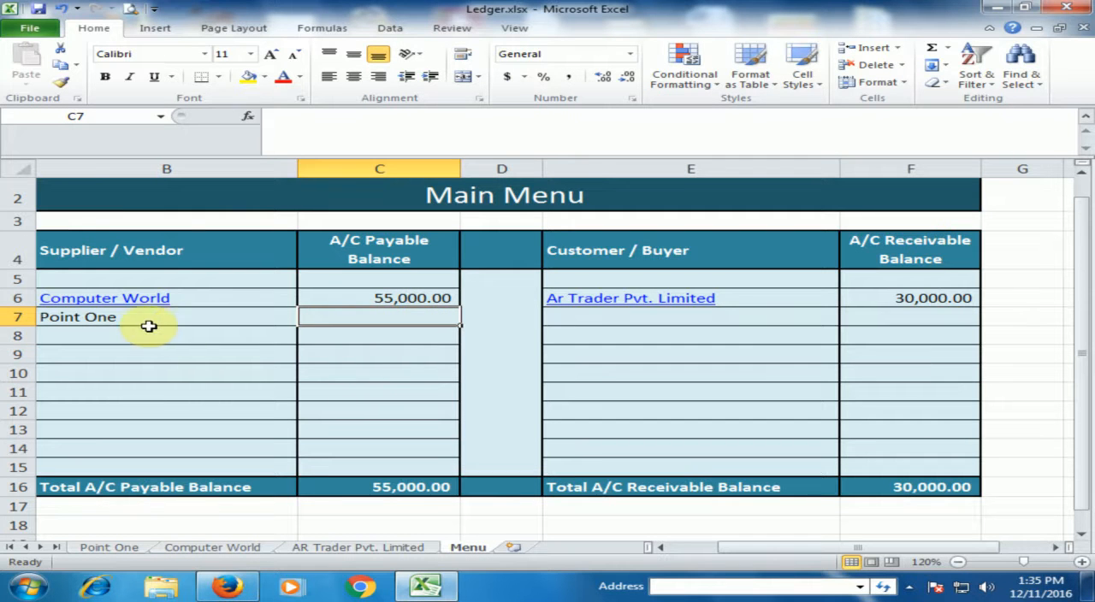
text(=)
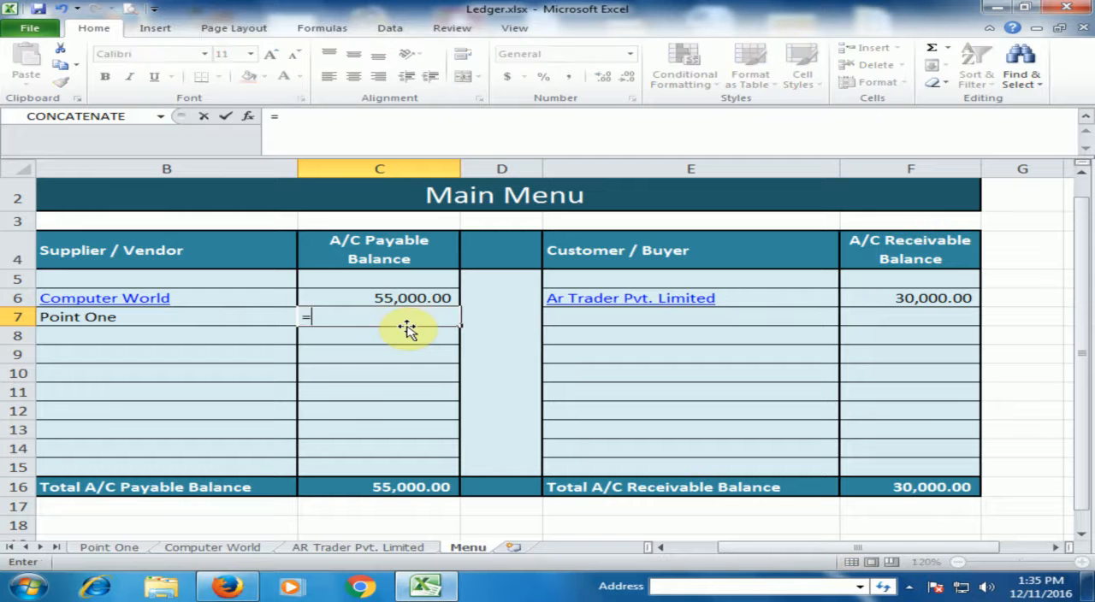
click(110, 548)
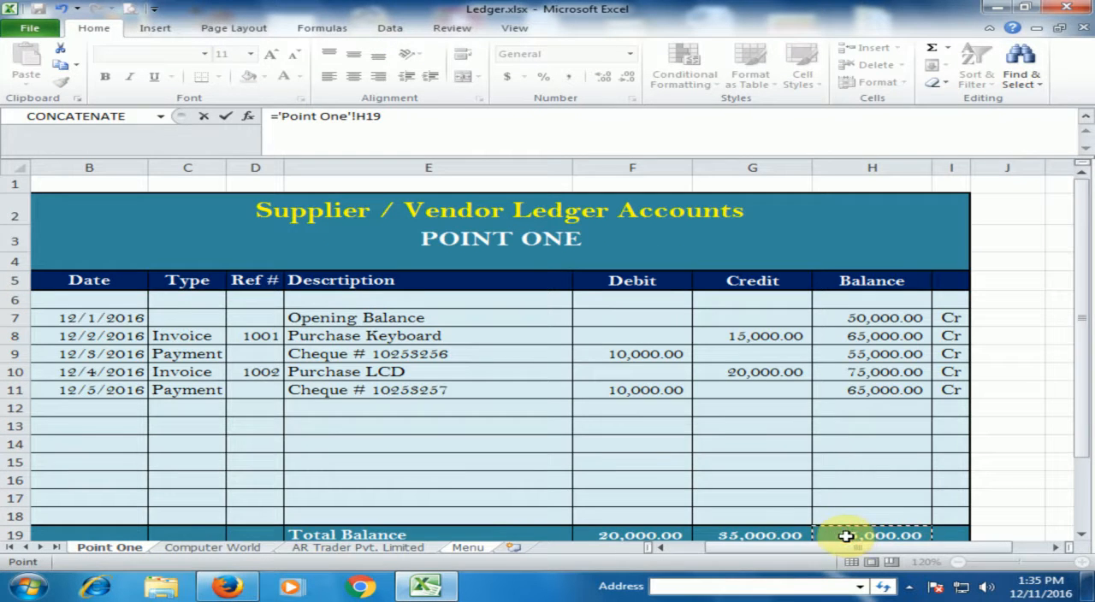
key(Return)
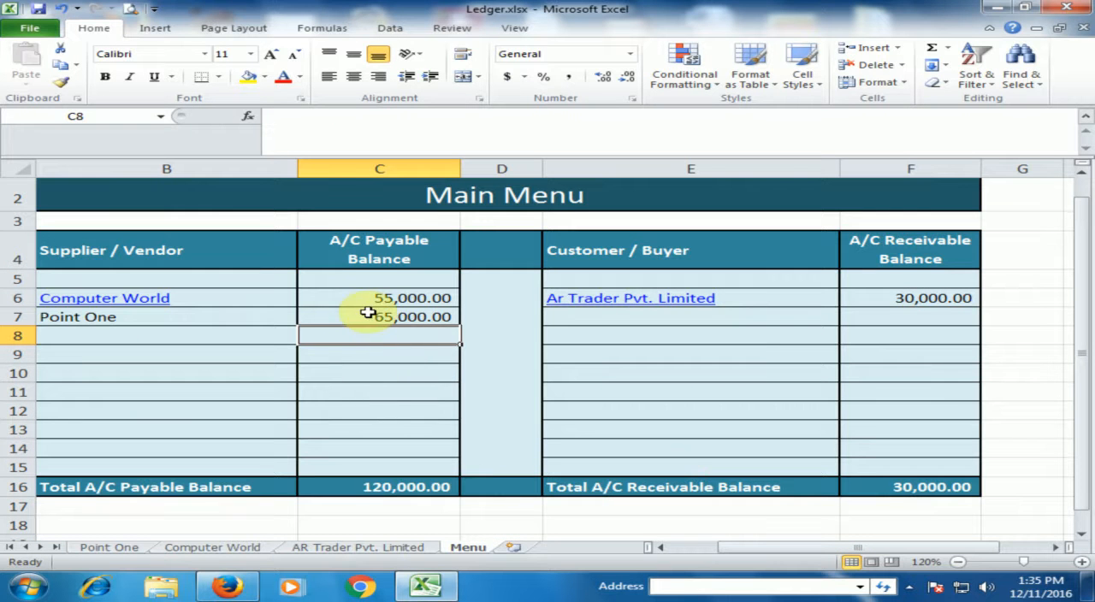
click(201, 361)
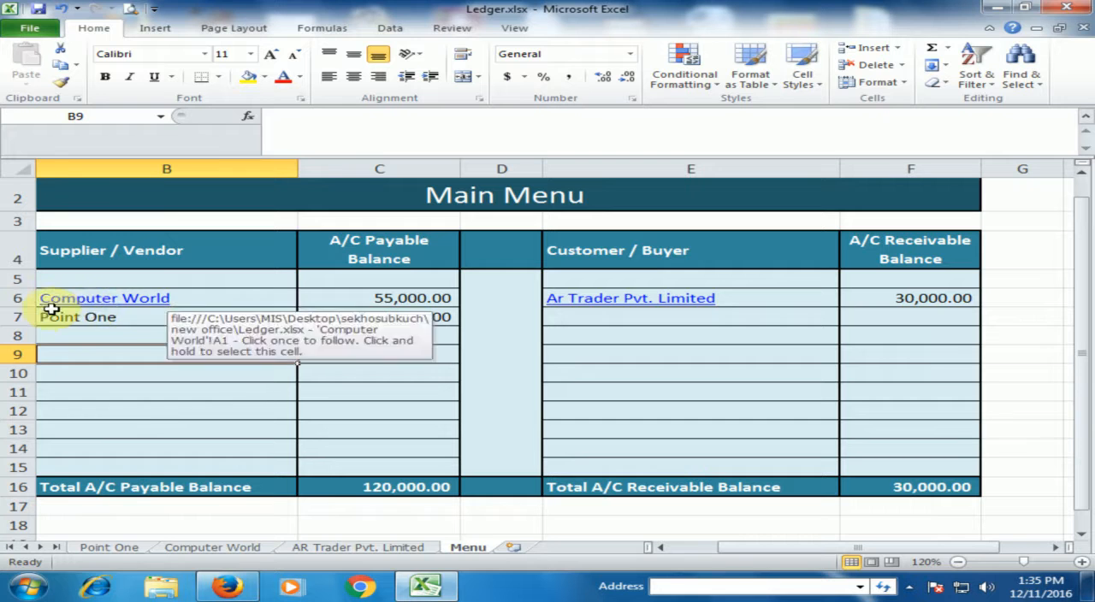
Hyperlink the Point One entry in B7 to cell A1 of the Point One sheet in this workbook.
click(90, 316)
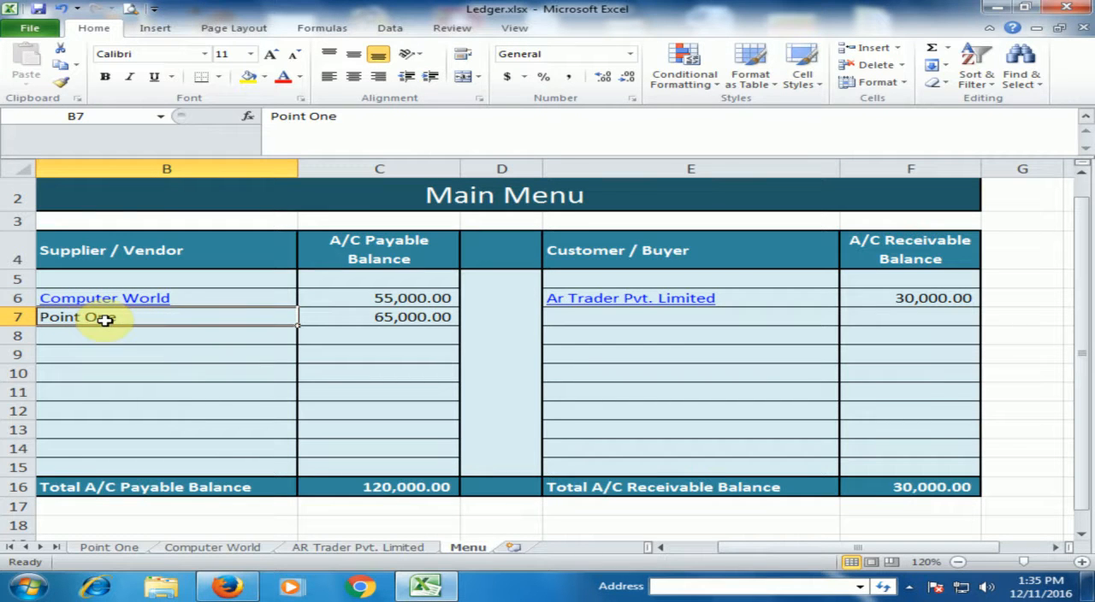
click(161, 30)
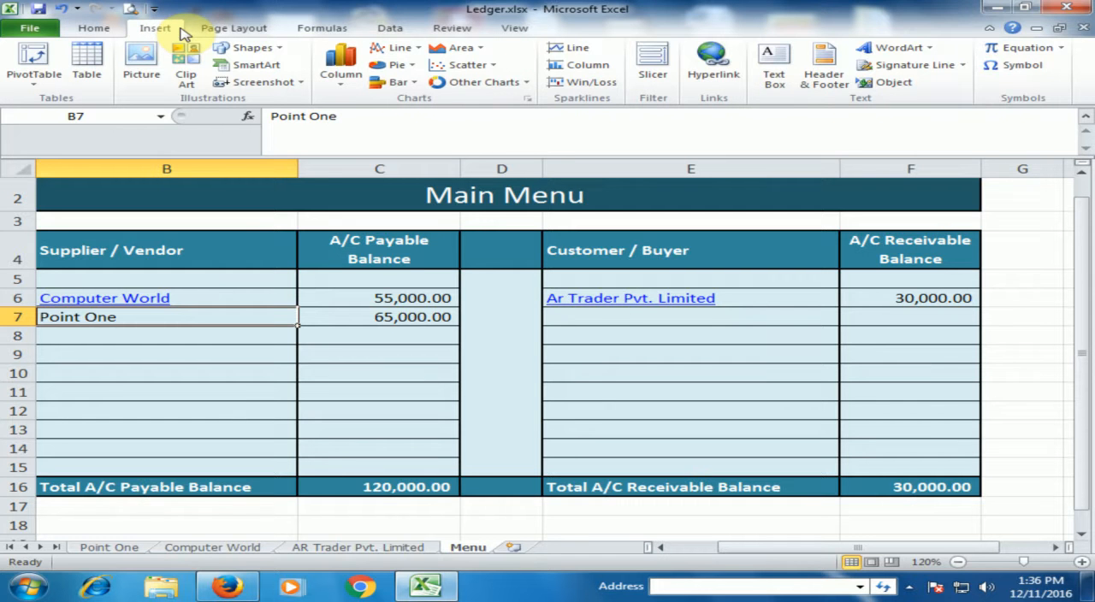
click(714, 75)
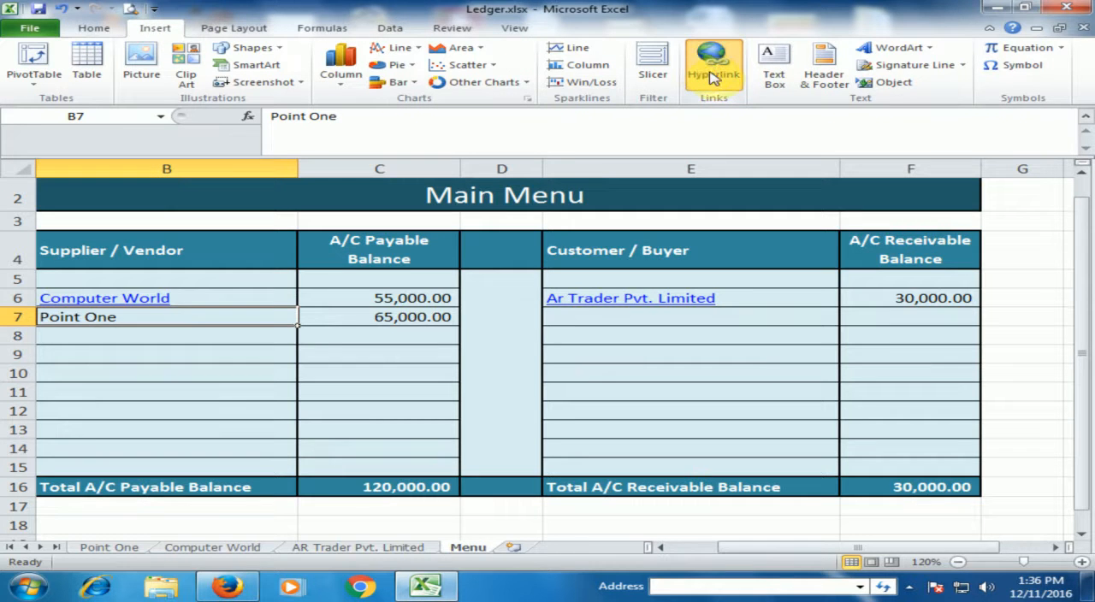
click(713, 75)
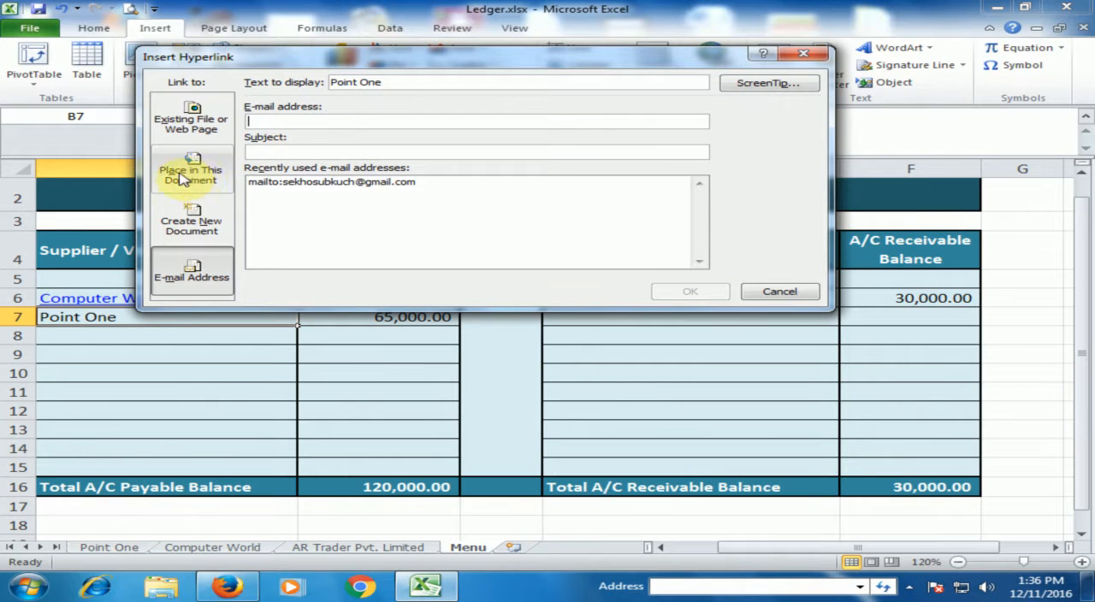
click(190, 175)
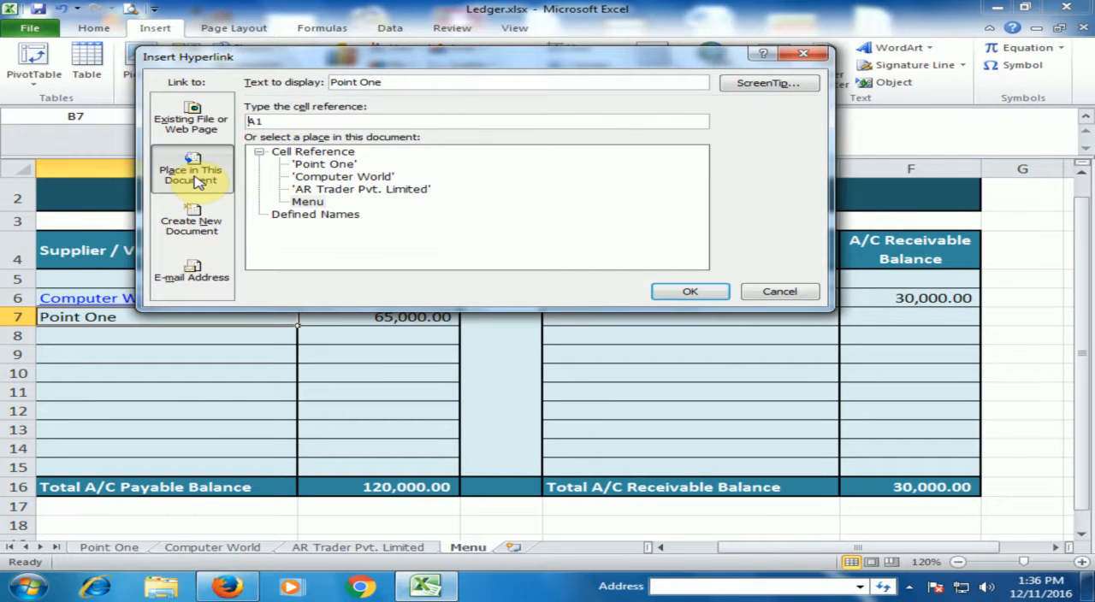
click(326, 165)
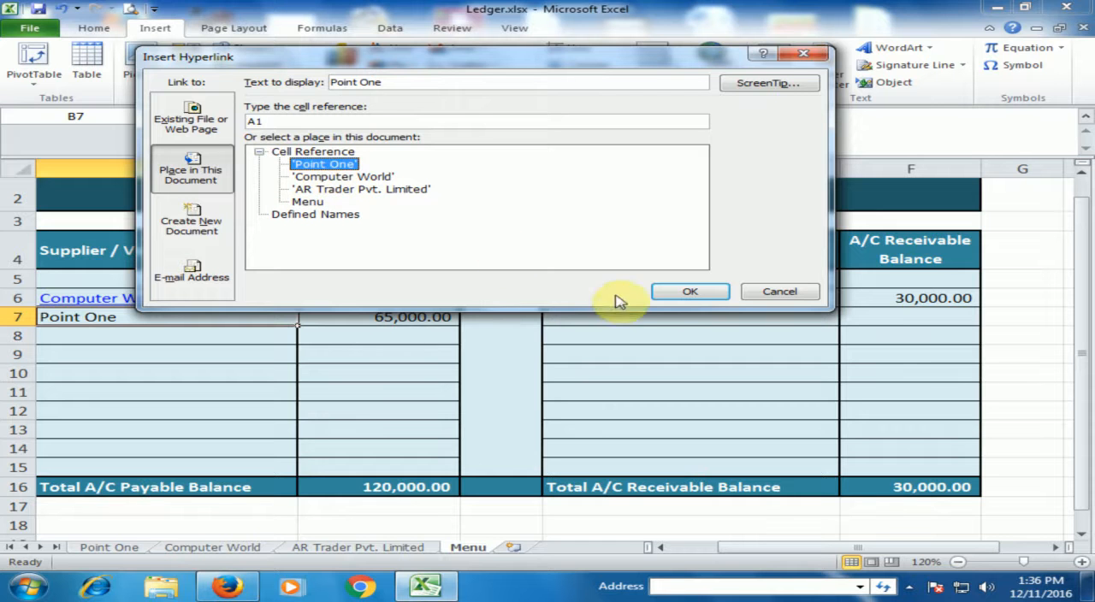
click(671, 291)
click(234, 384)
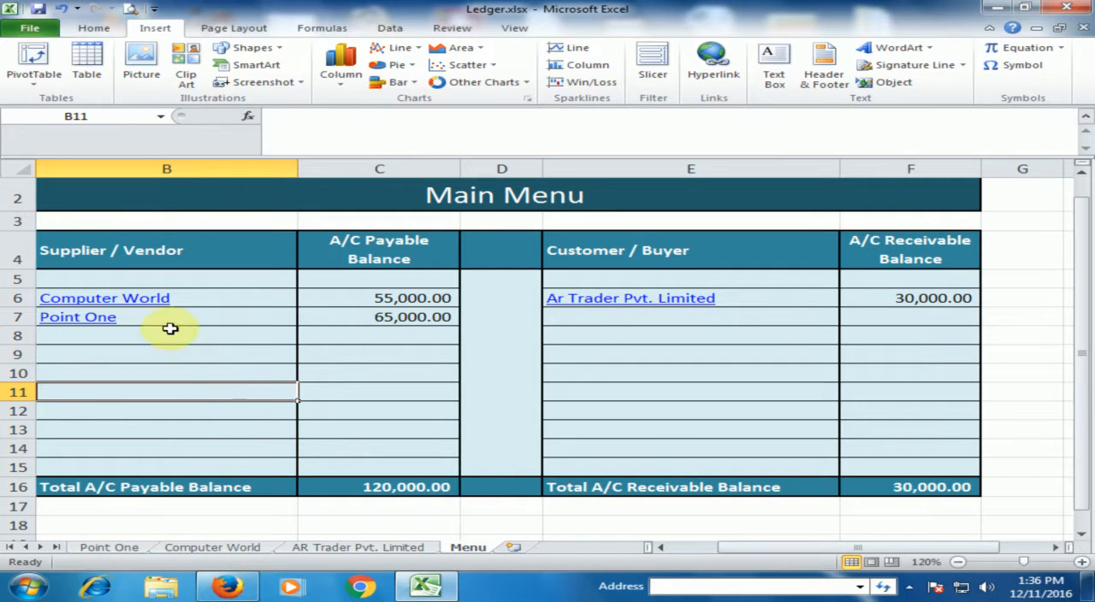
Test the Point One and Computer World links on the Menu sheet, returning from Computer World through its Back arrow.
click(85, 320)
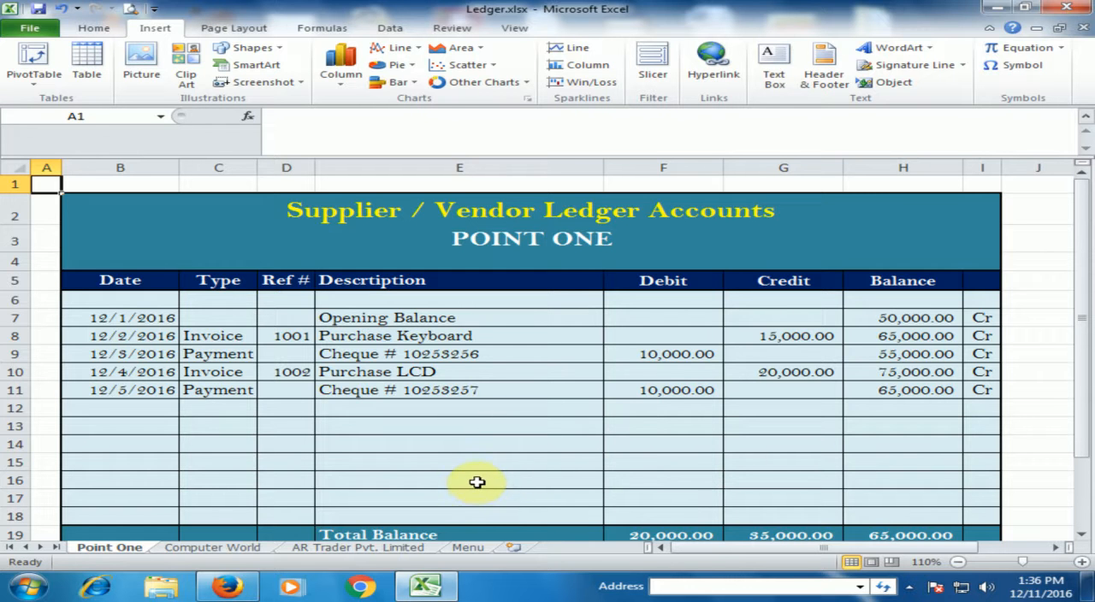
click(468, 547)
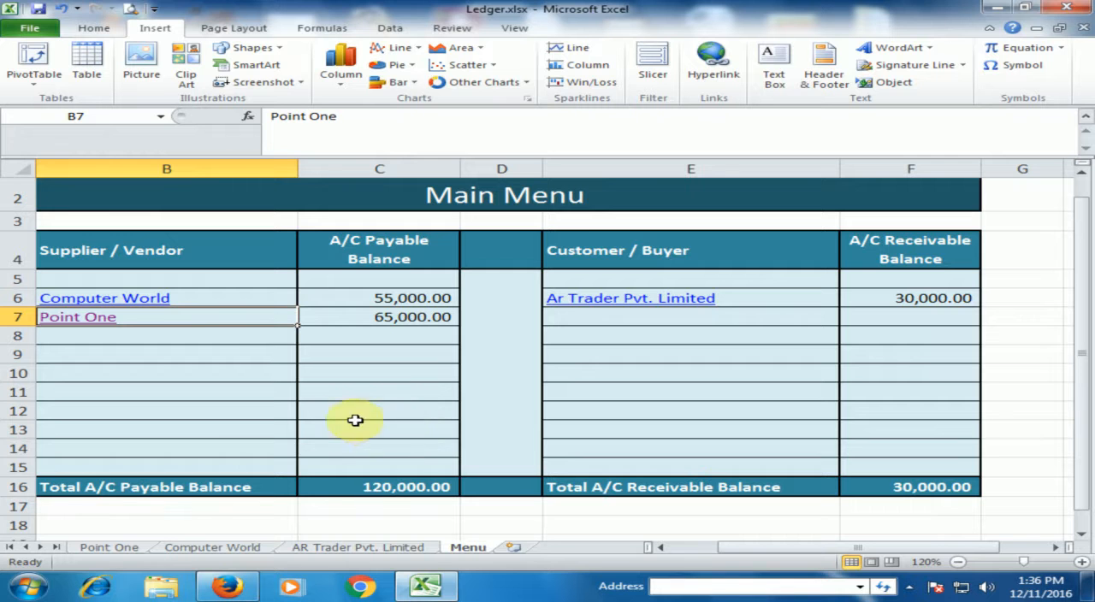
click(180, 386)
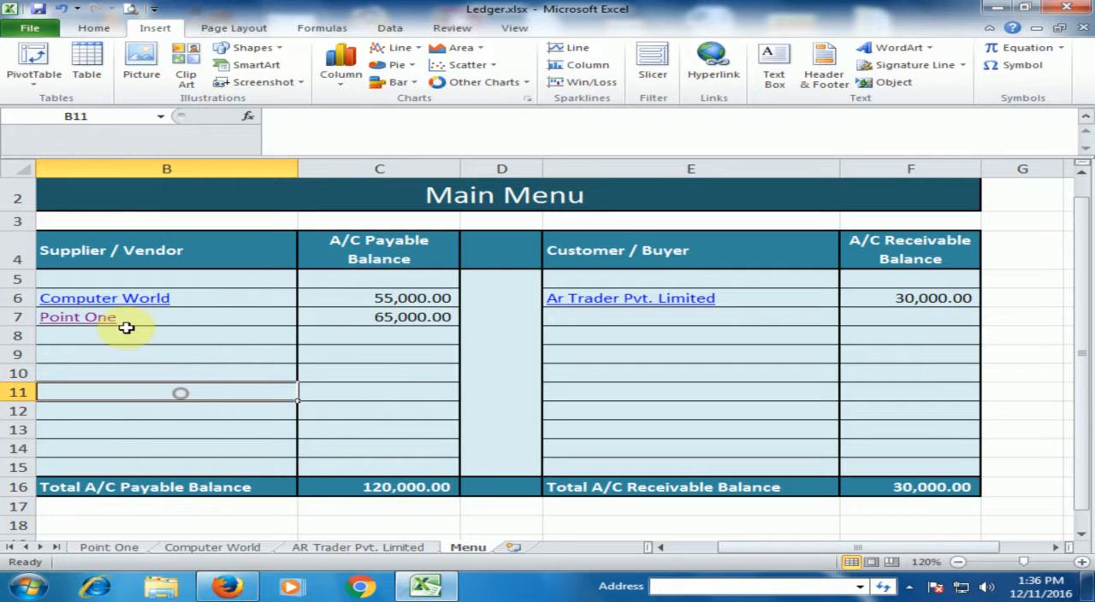
click(143, 300)
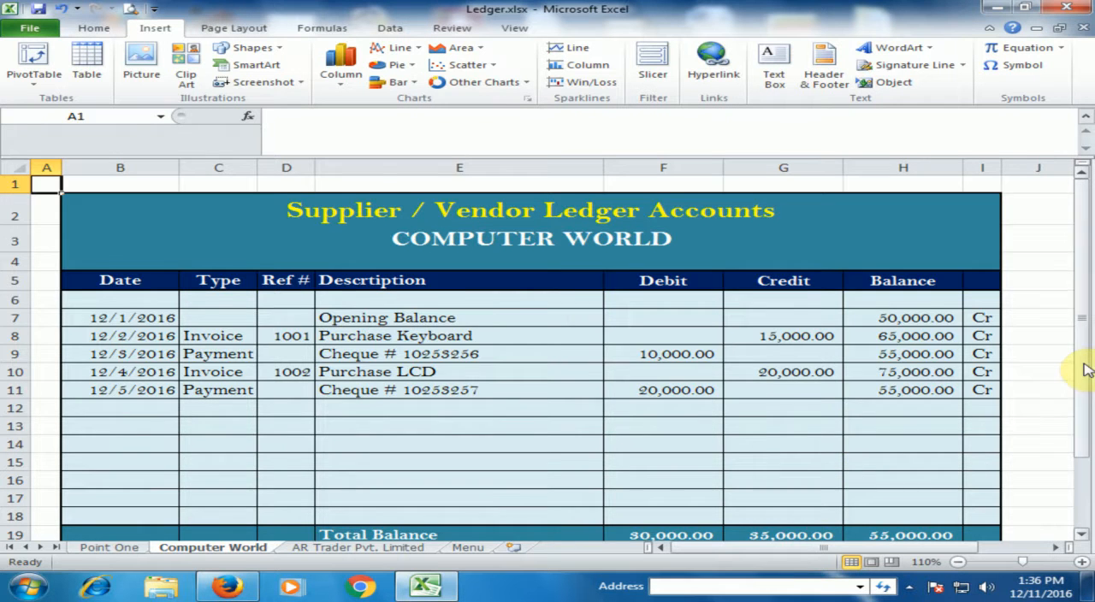
drag(1082, 381, 1083, 394)
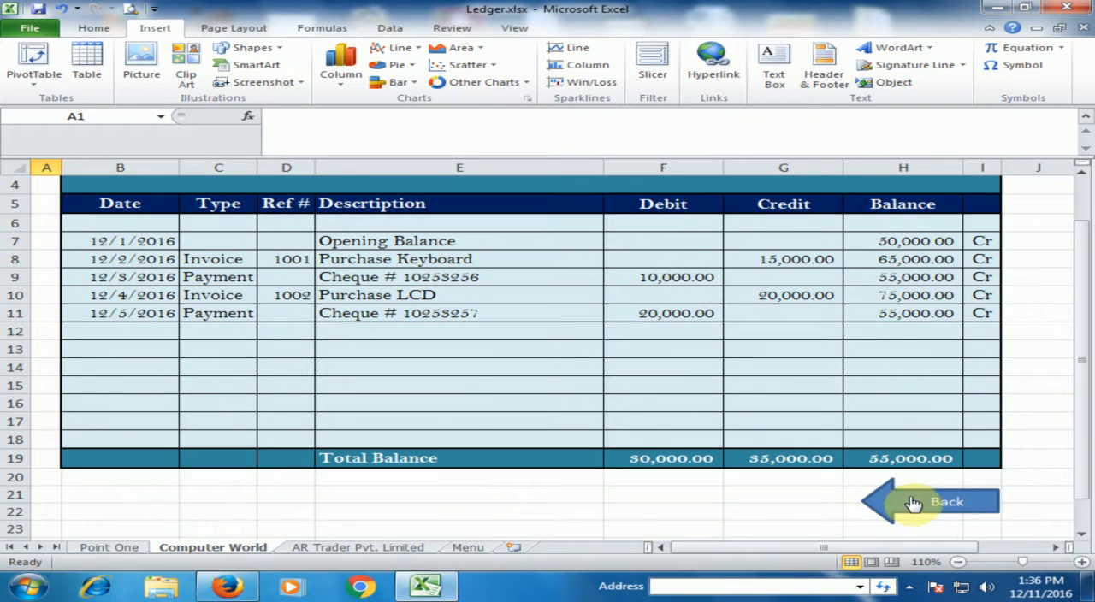
click(946, 510)
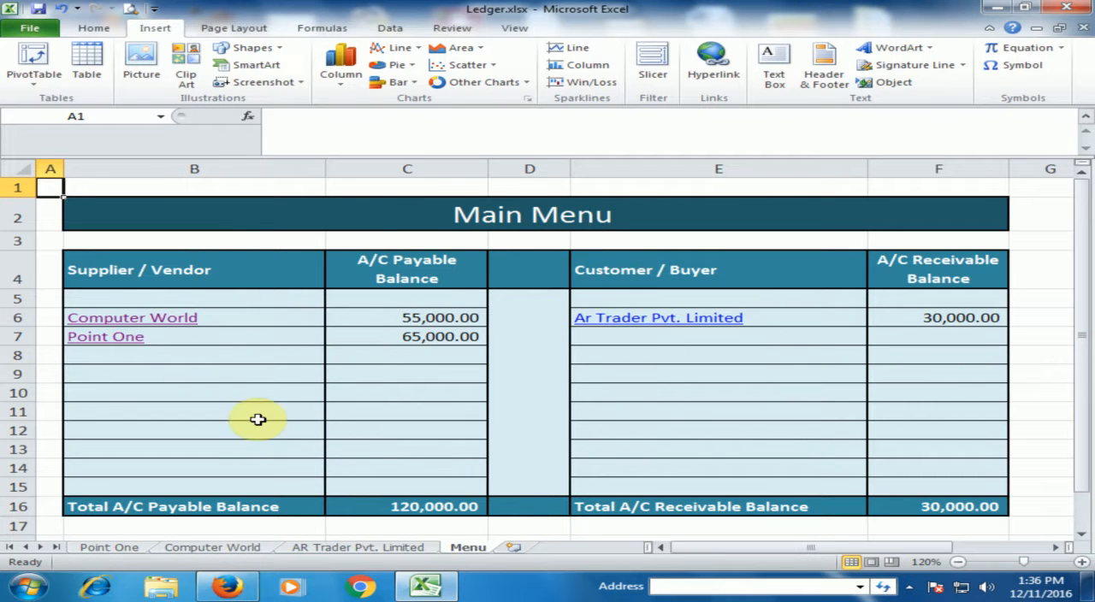
Draw a left block arrow about 1.54" wide and 0.7" high below Computer World's Total Balance row and label it Back.
click(163, 319)
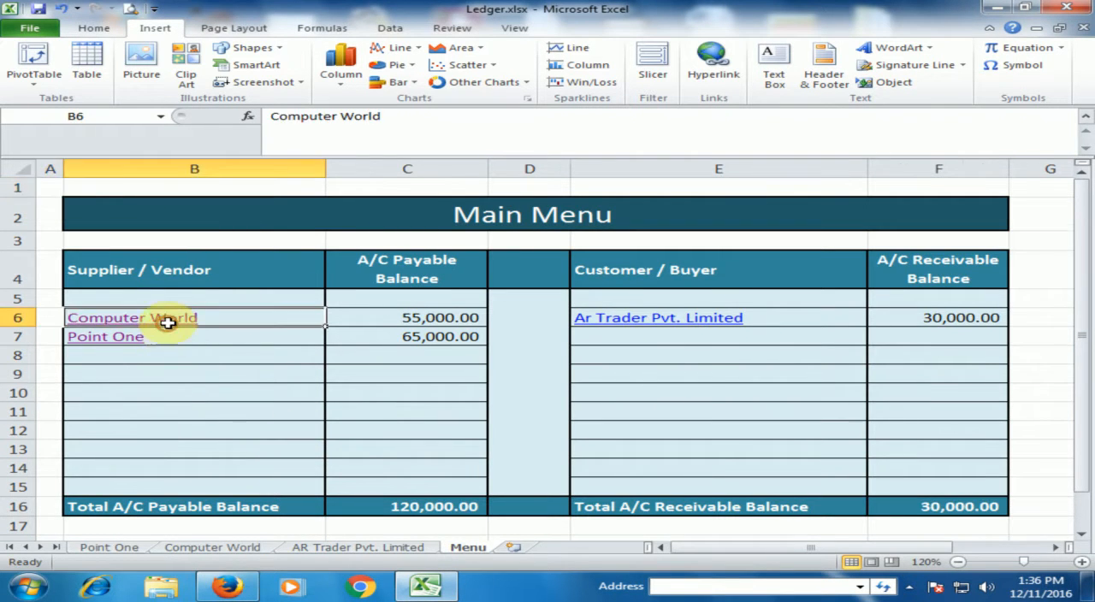
drag(1087, 417, 1085, 469)
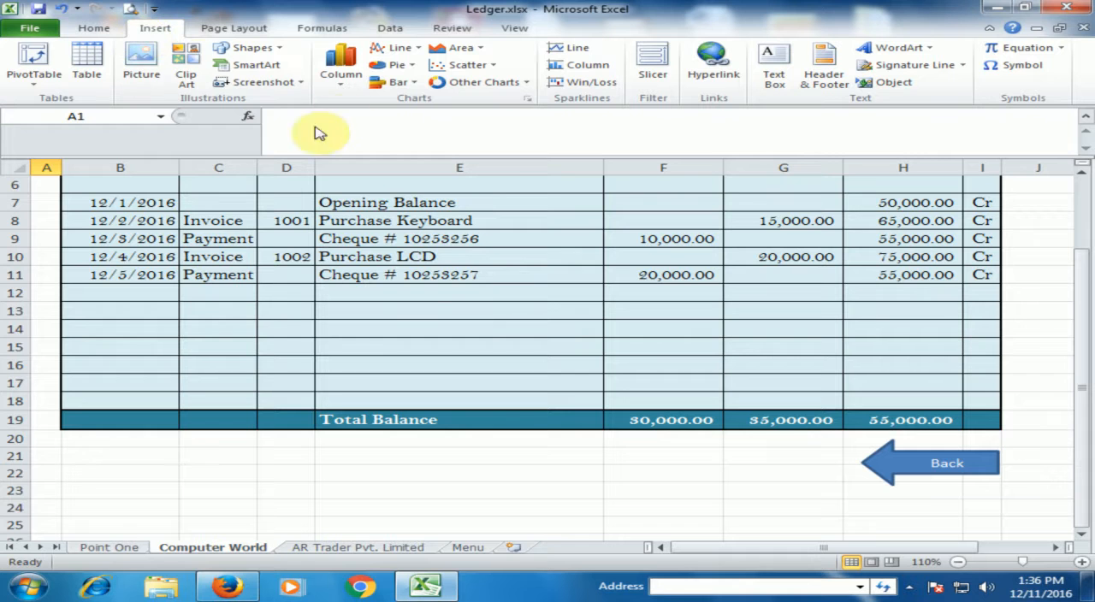
click(259, 48)
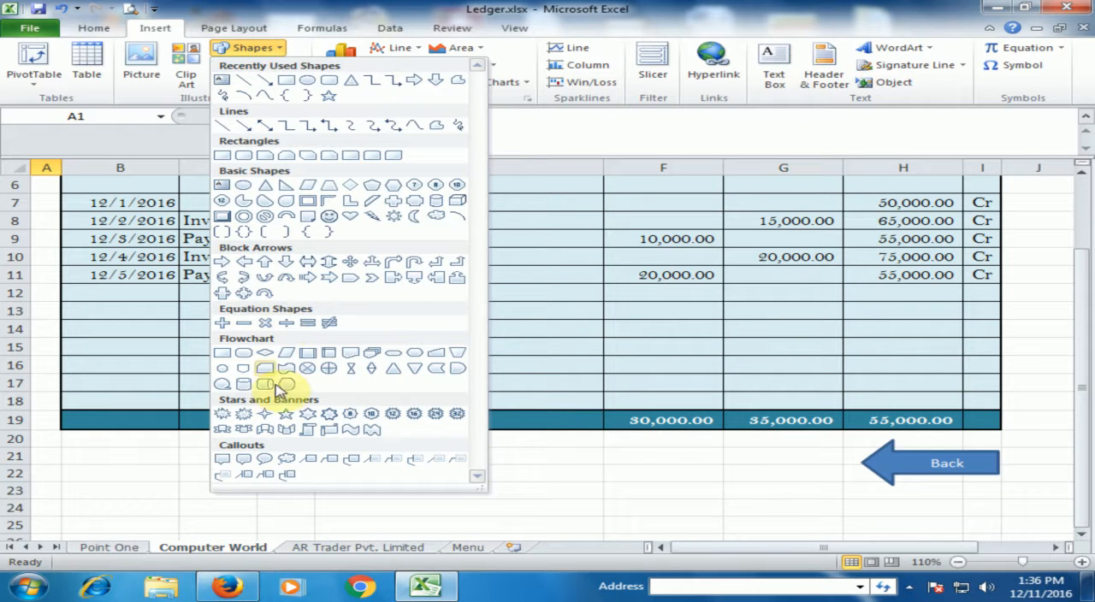
click(243, 261)
mouse_move(503, 456)
mouse_down()
mouse_move(699, 505)
mouse_move(680, 514)
mouse_up()
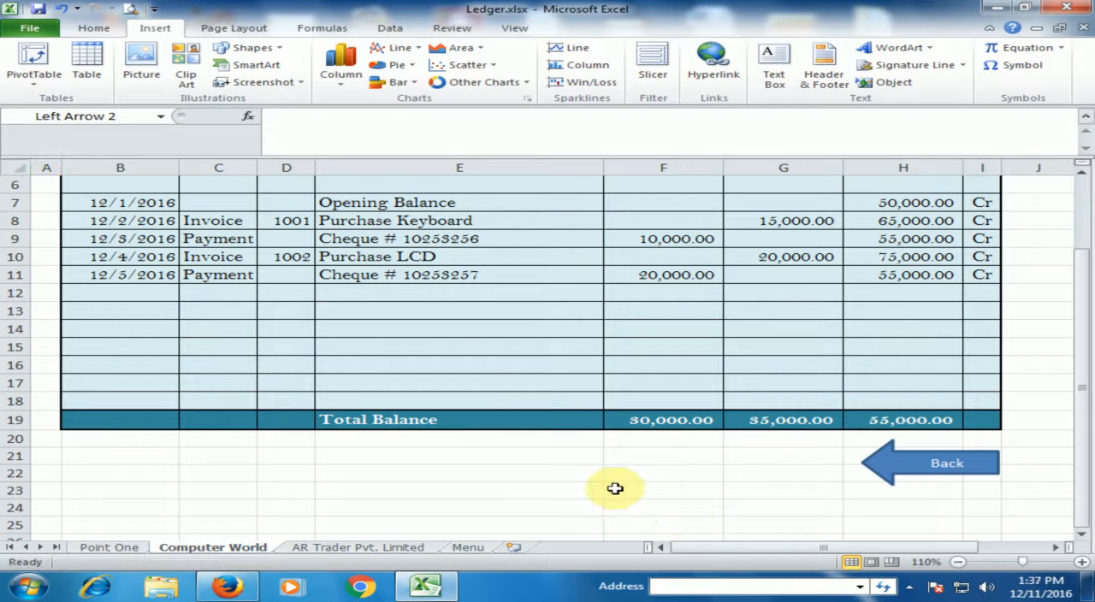
right_click(616, 477)
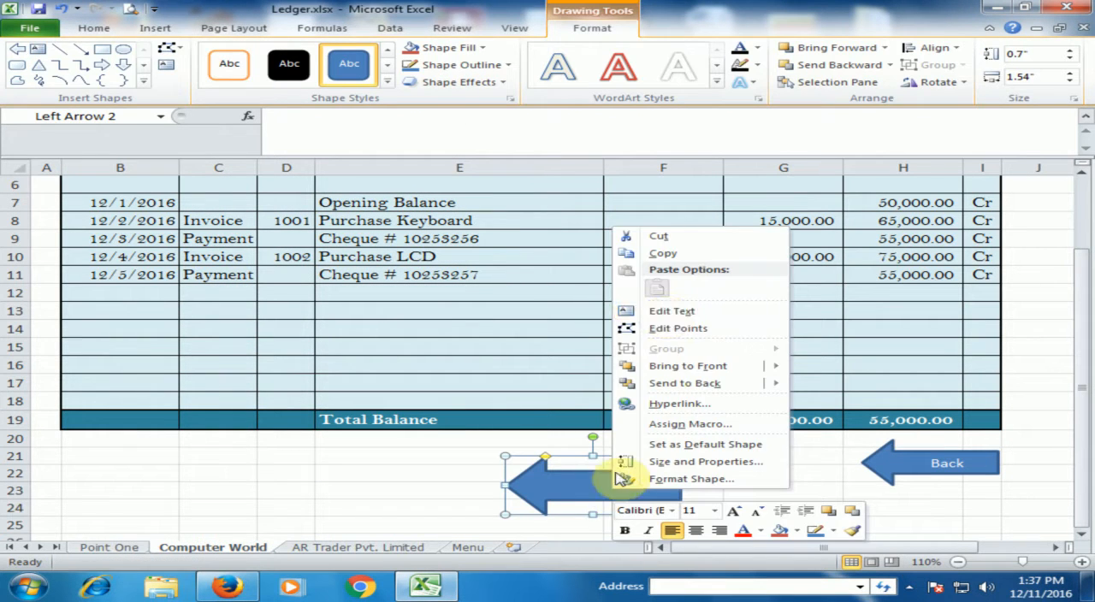
click(661, 313)
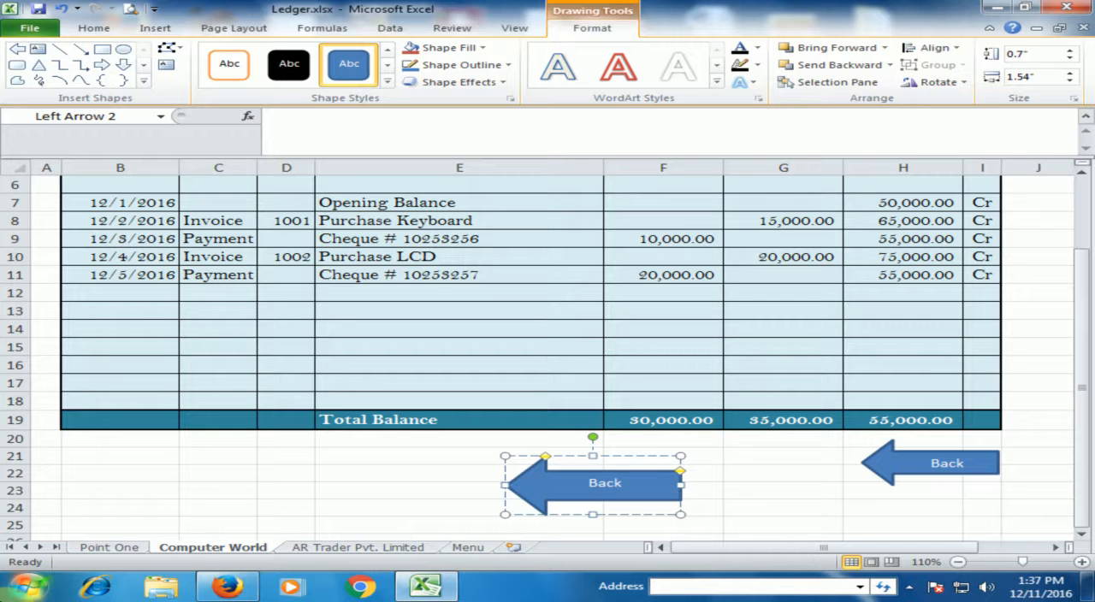
click(728, 488)
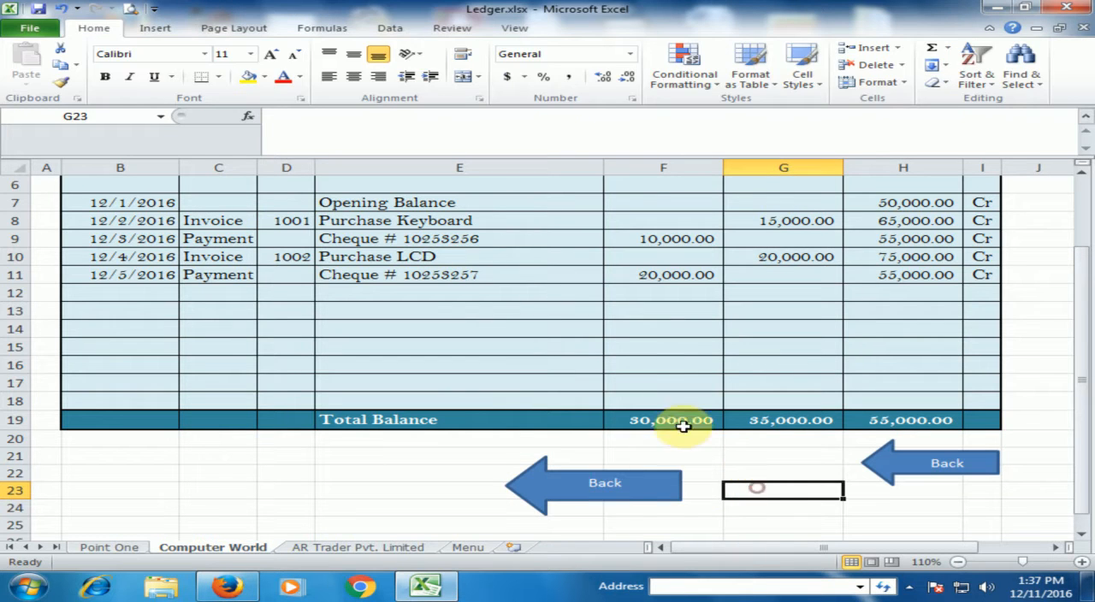
Hyperlink the new Back arrow on the Computer World sheet to cell A1 of the Menu sheet.
click(625, 496)
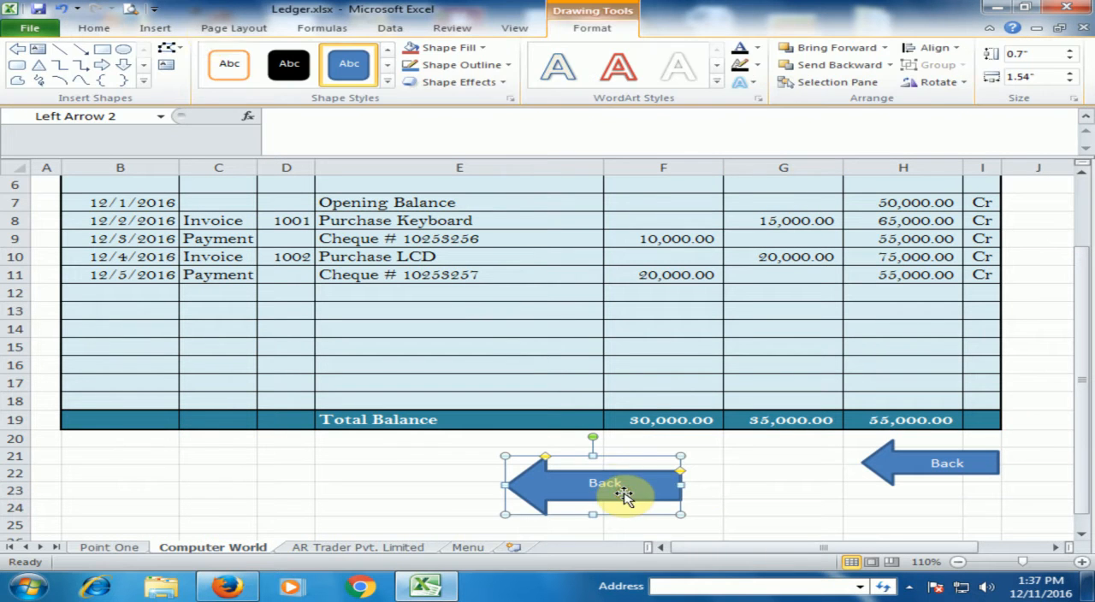
click(155, 28)
click(697, 79)
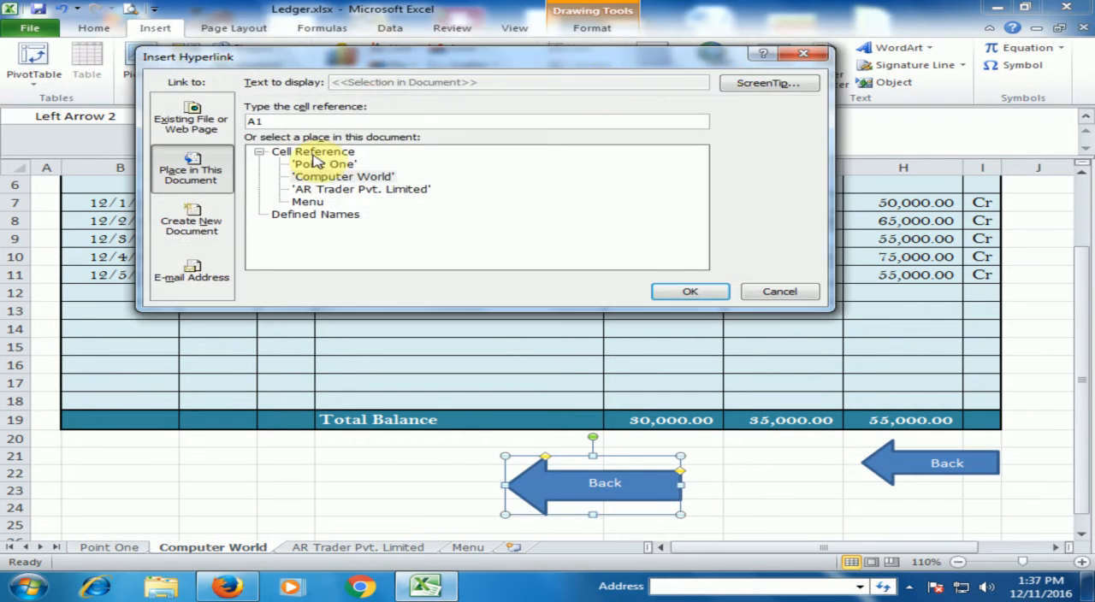
click(308, 203)
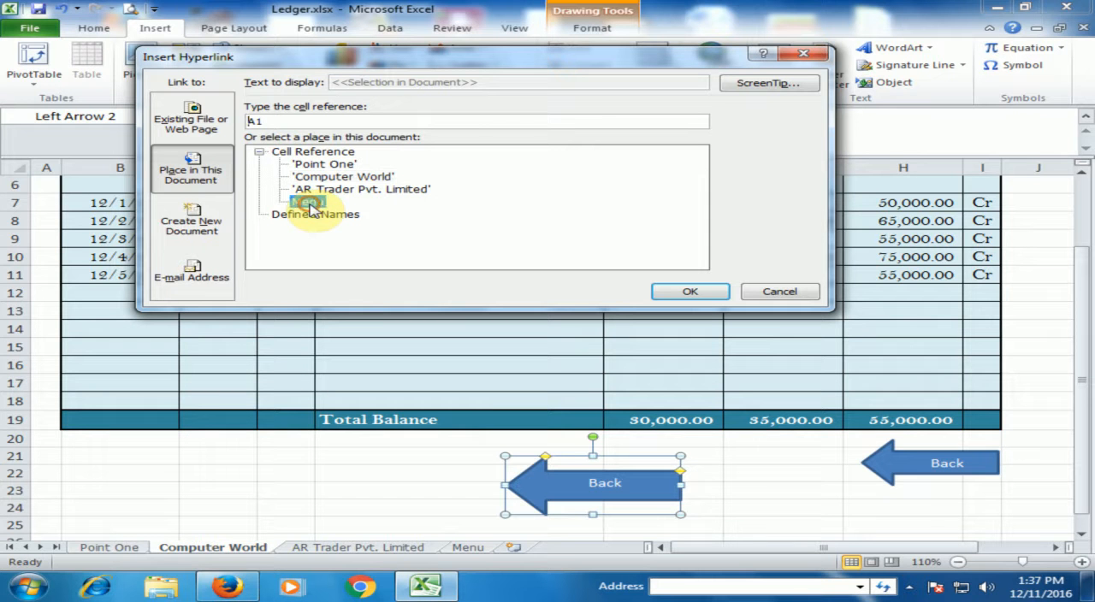
click(687, 291)
click(774, 498)
Test the new Back arrow's link to the Menu sheet, then reopen the Computer World ledger and view its Back arrows.
click(620, 486)
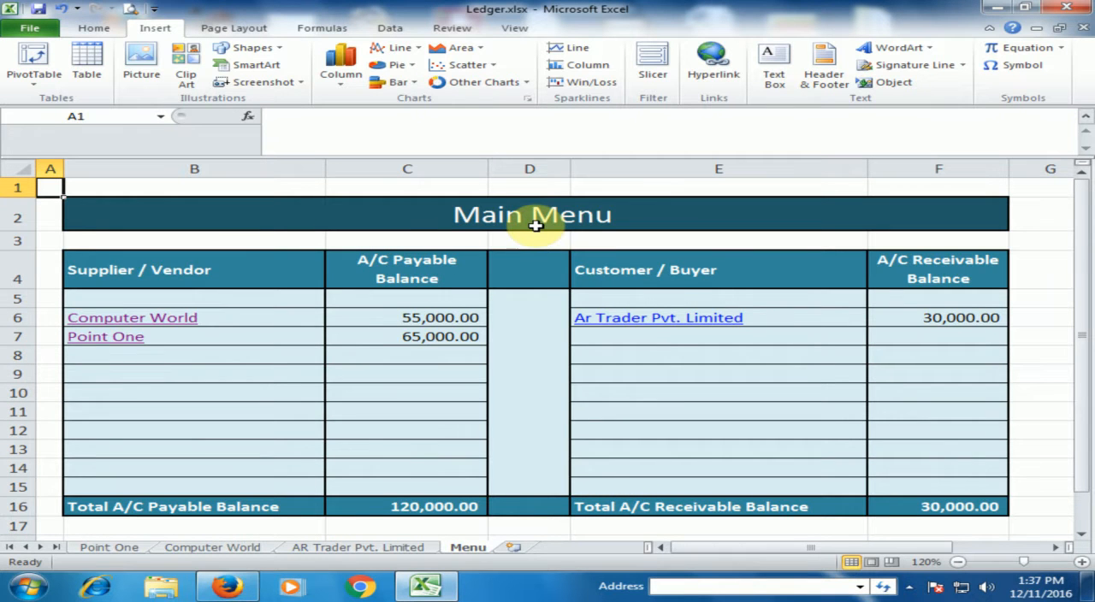
click(107, 318)
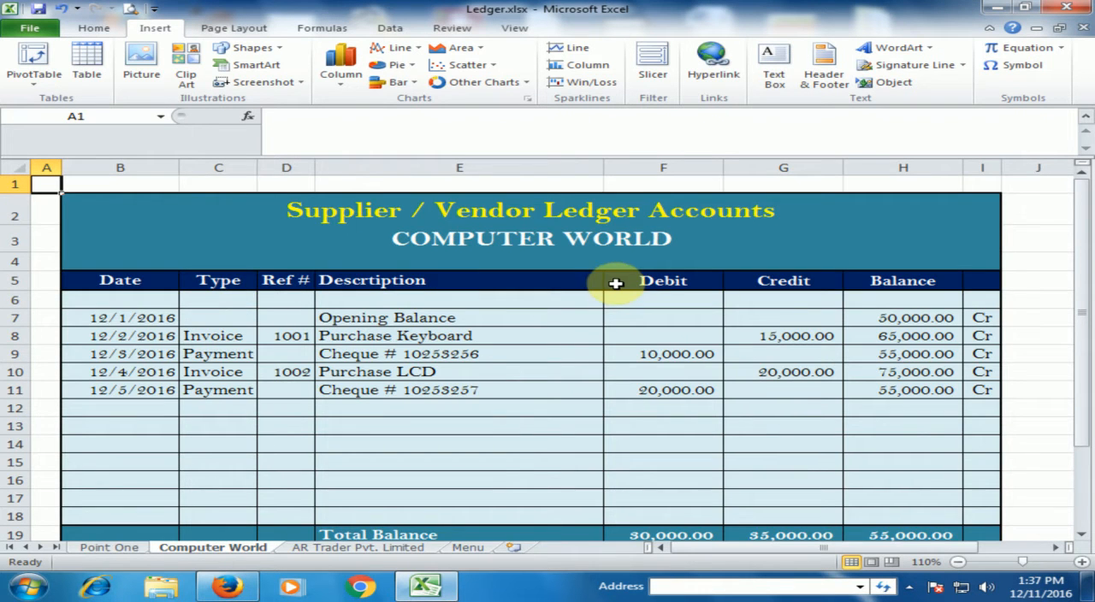
scroll(616, 282, down, 1)
scroll(616, 283, down, 1)
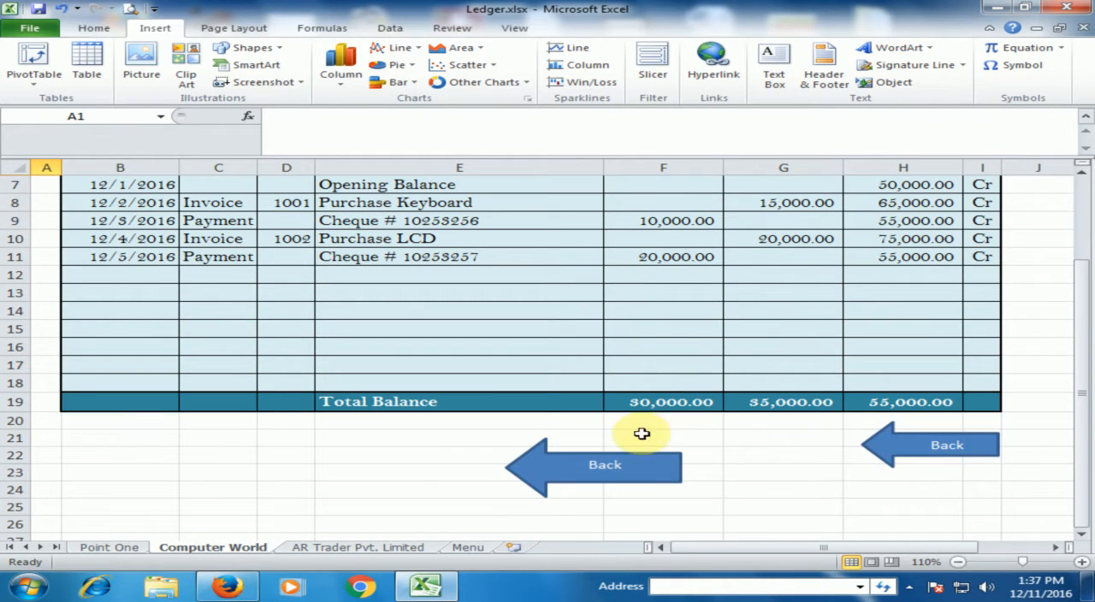
Test Computer World's original Back arrow, then the Ar Trader Pvt. Limited link on the Menu sheet and that ledger's Back arrow.
click(946, 459)
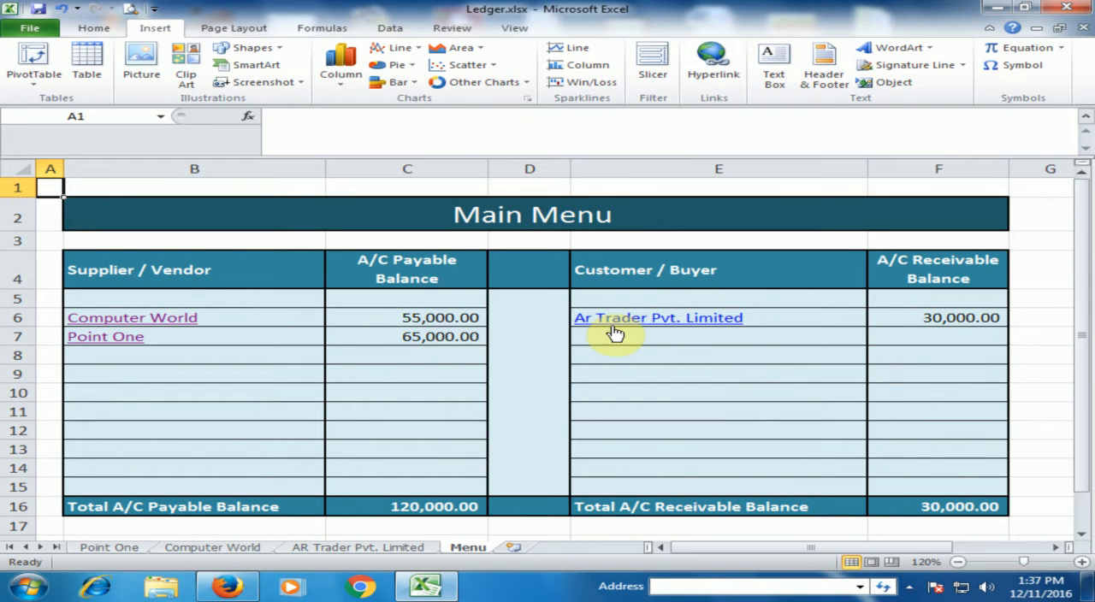
click(664, 322)
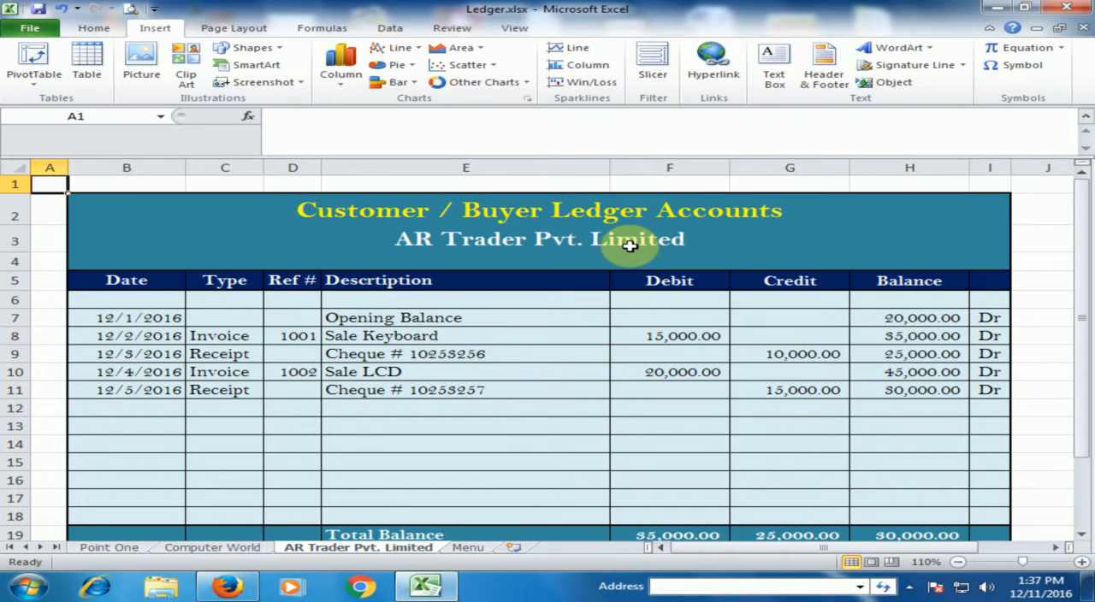
scroll(630, 245, down, 1)
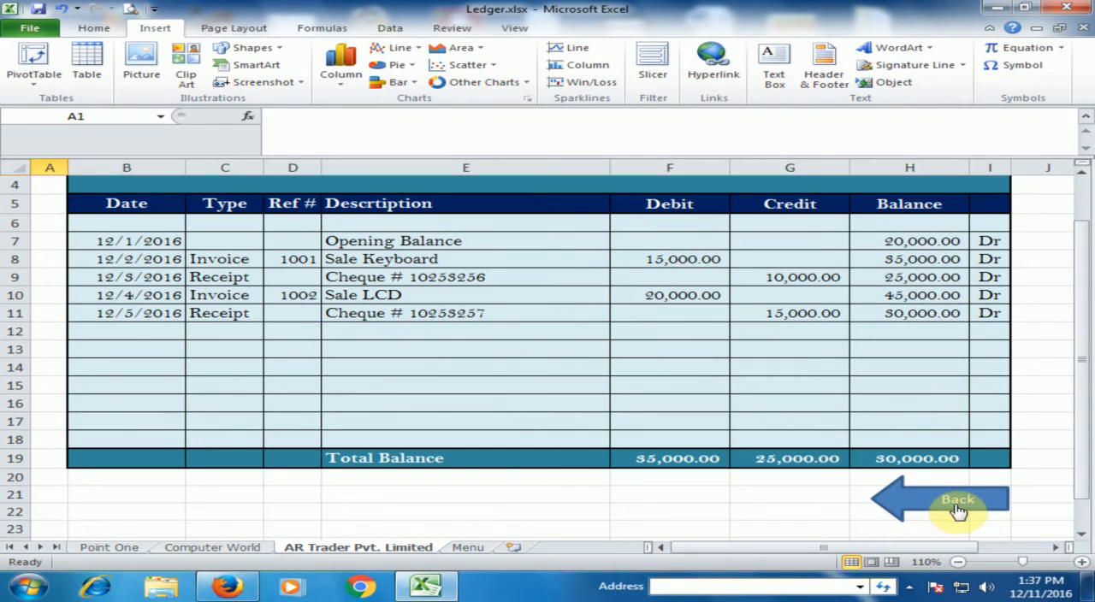
click(961, 508)
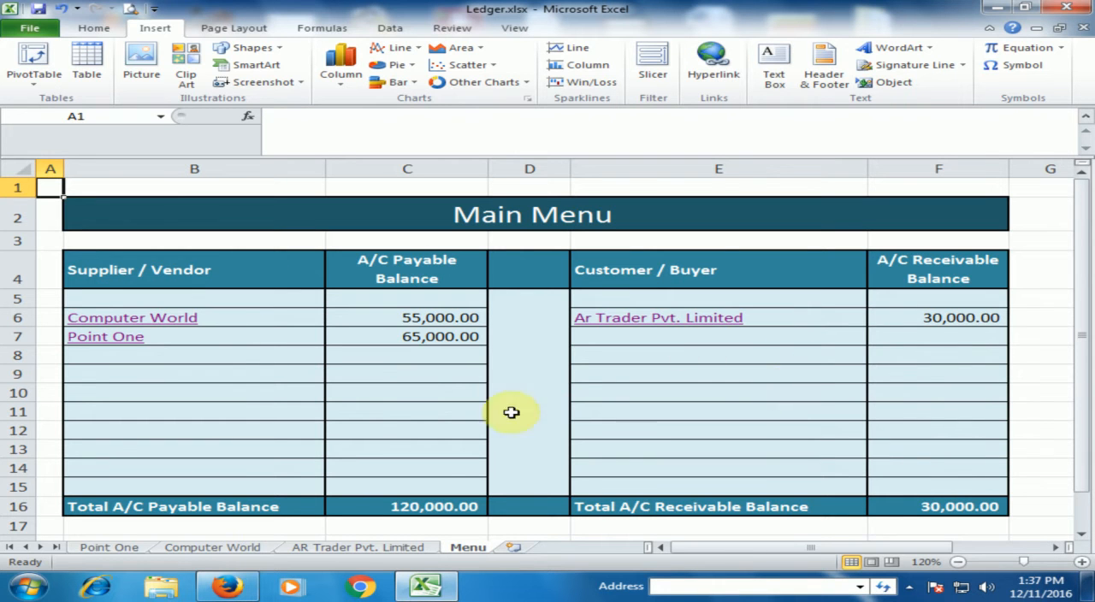
Clear the Total A/C Payable Balance in C16 of the Menu sheet and re-enter it with AutoSum as =SUM(C6:C15).
click(433, 506)
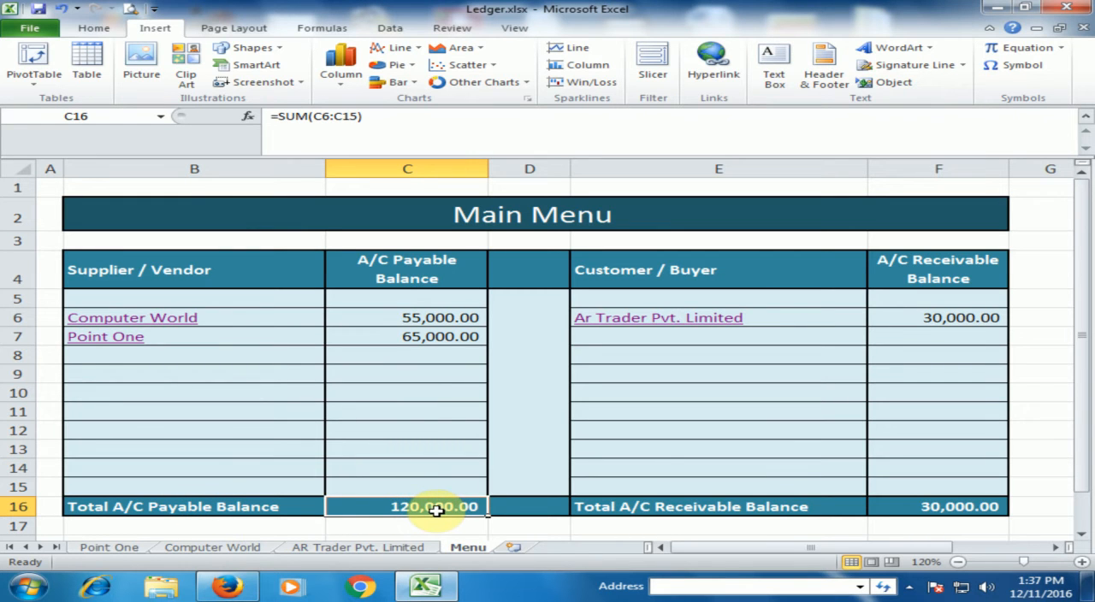
key(Delete)
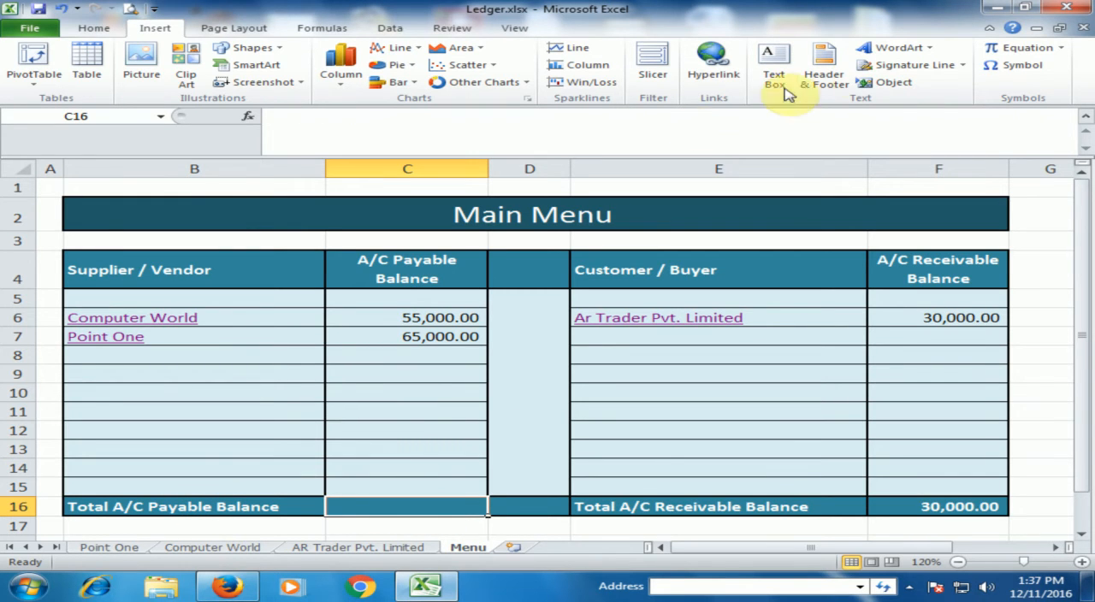
click(86, 28)
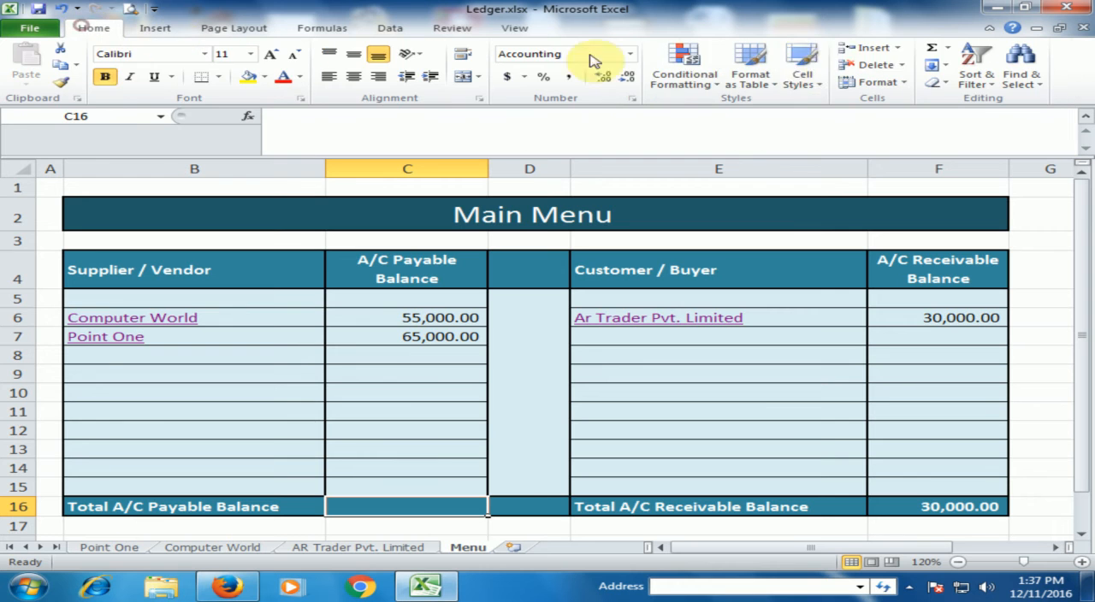
click(933, 51)
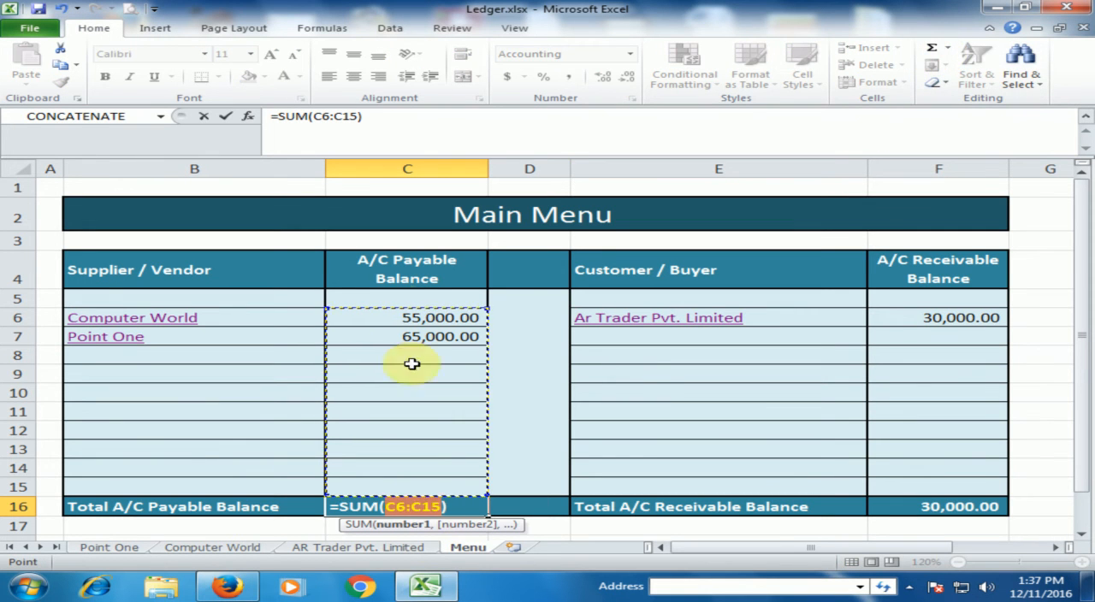
key(Return)
click(419, 506)
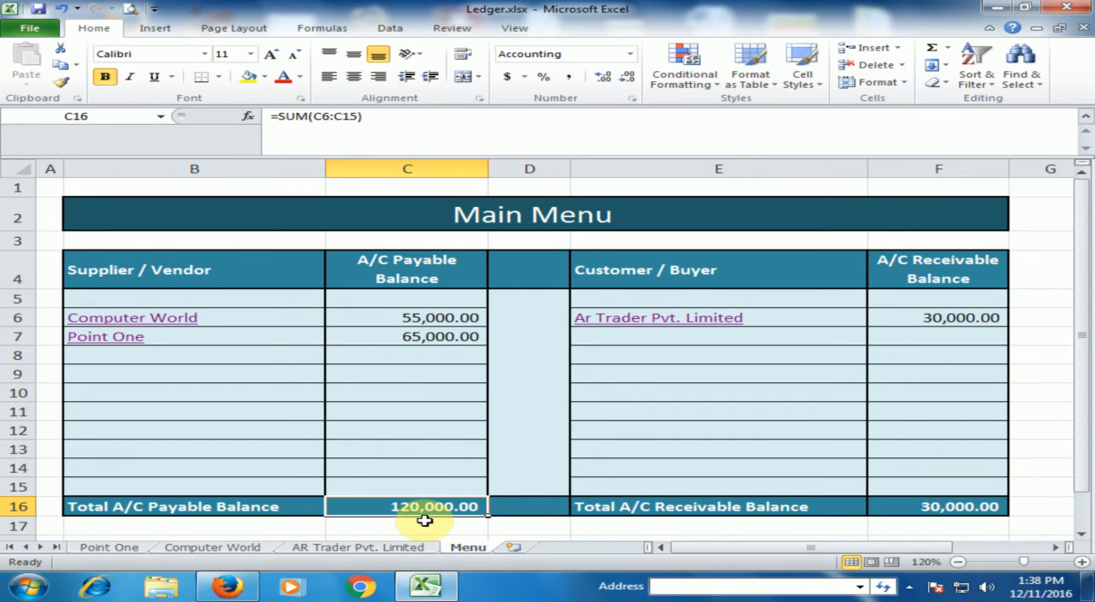
click(387, 376)
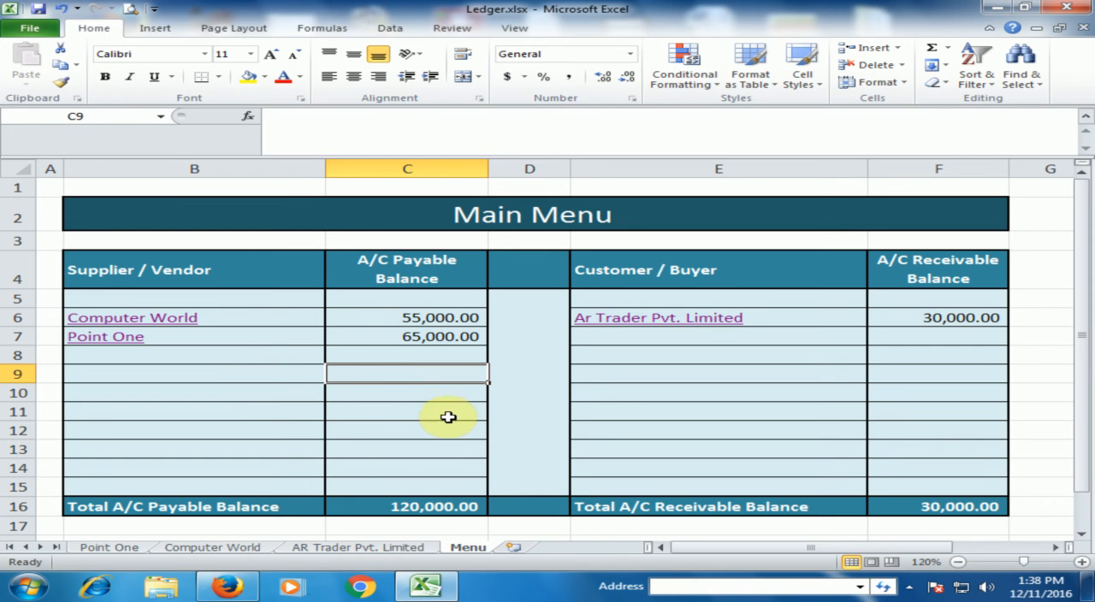
click(216, 354)
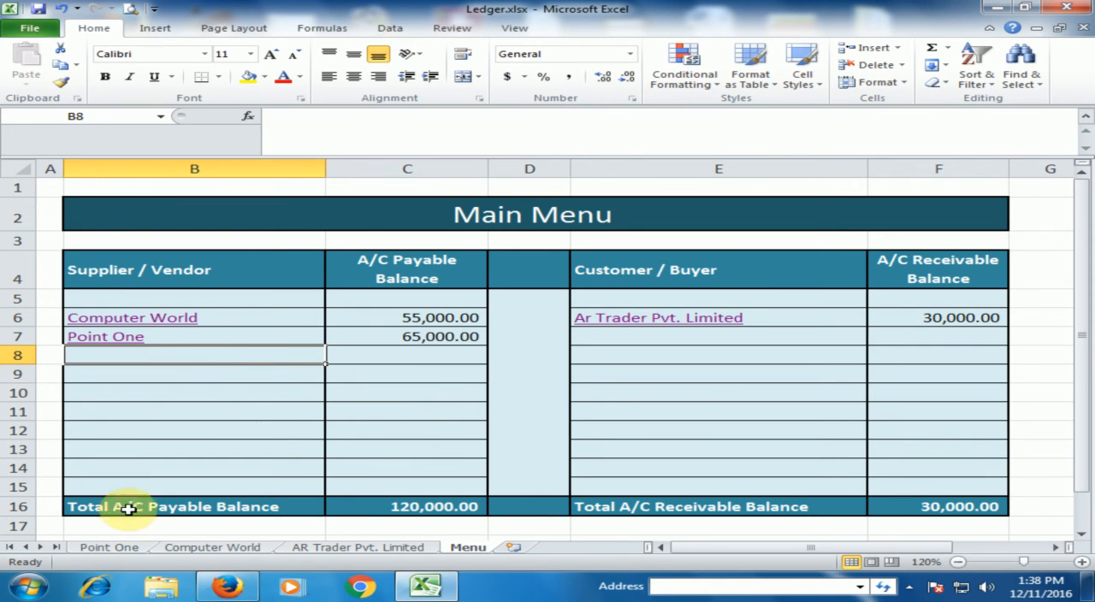